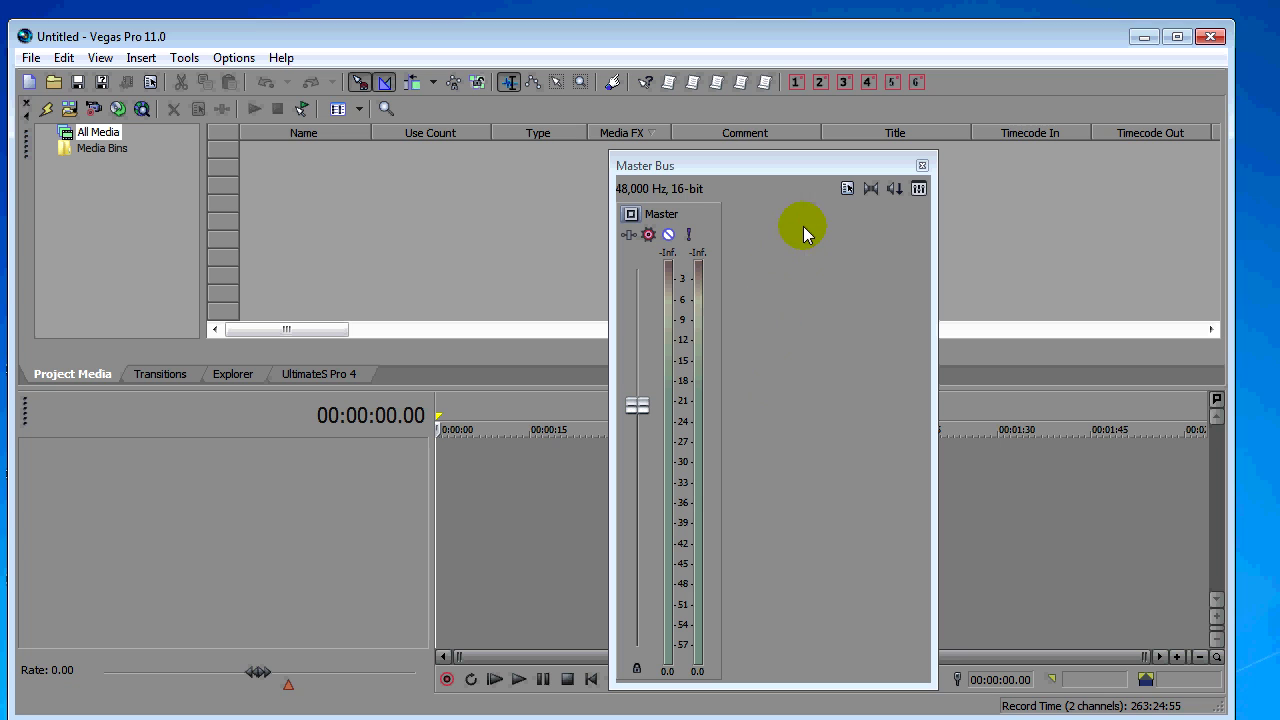
Move the main project window out of the way and arrange the Mixer and Master Bus windows side by side
{"action": "left_click", "coordinate": [1148, 38]}
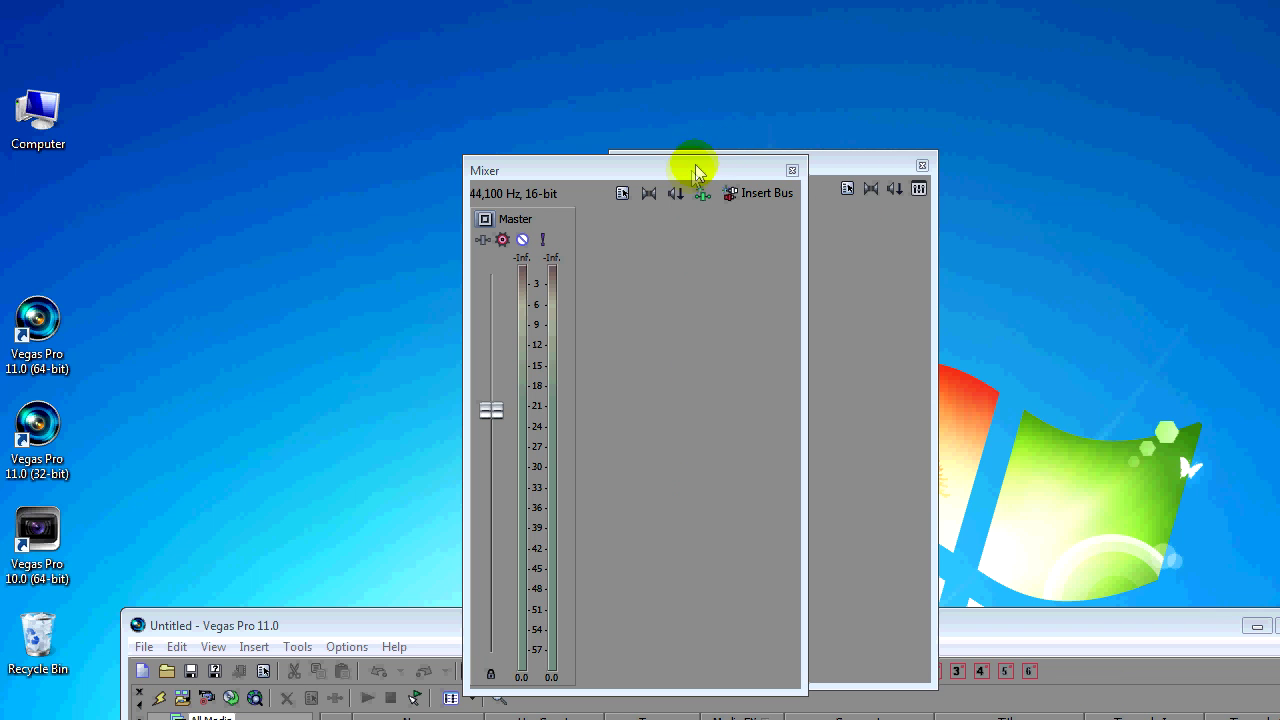
{"action": "left_click_drag", "start_coordinate": [686, 171], "coordinate": [453, 122]}
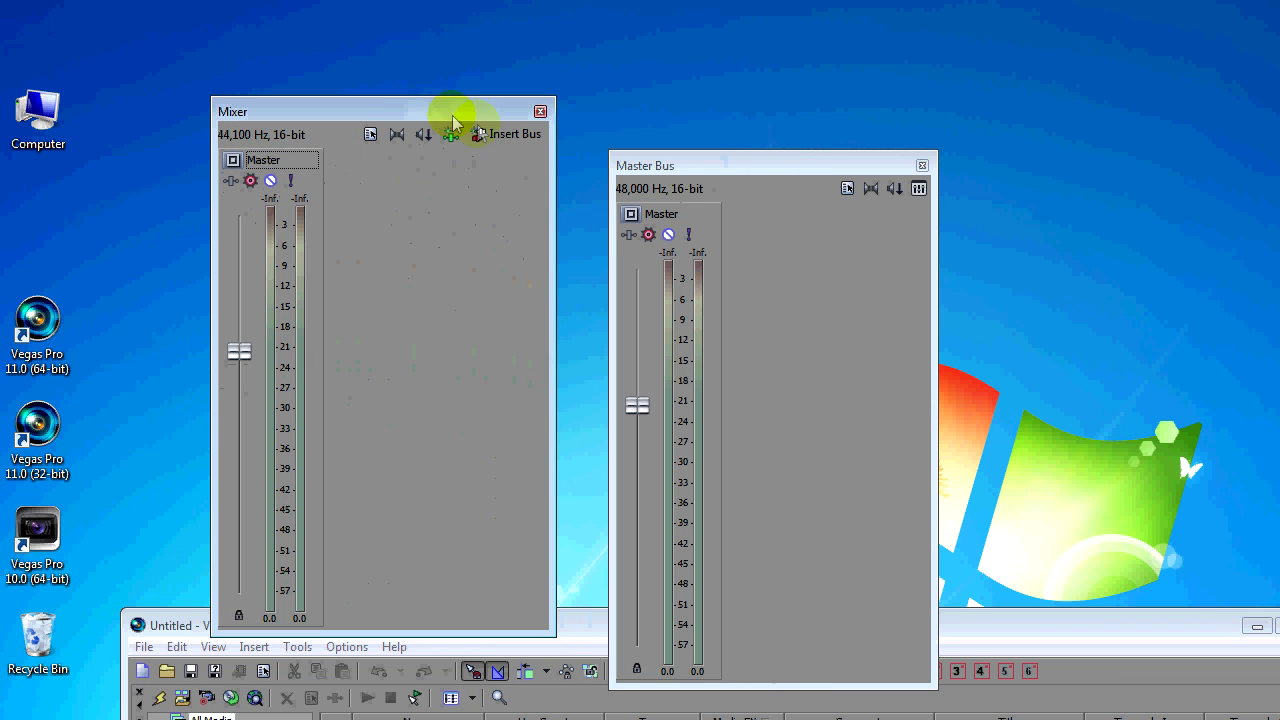
{"action": "left_click_drag", "start_coordinate": [700, 163], "coordinate": [659, 106]}
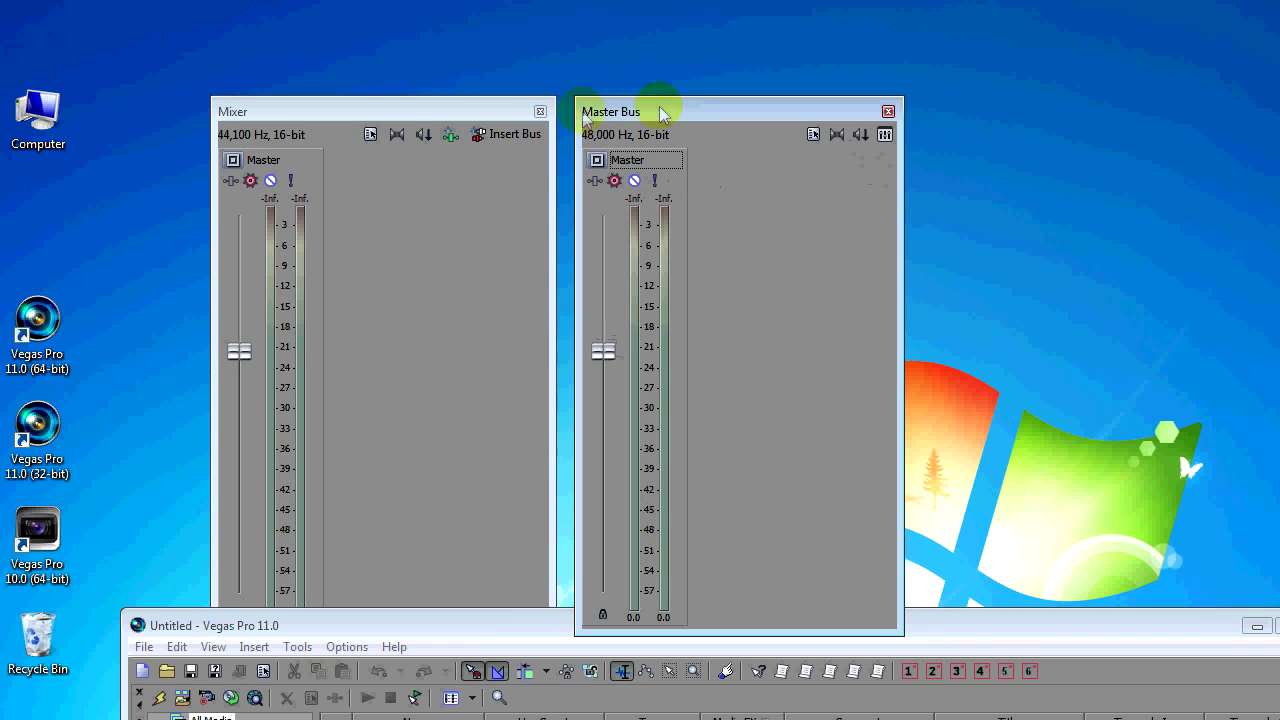
{"action": "left_click", "coordinate": [289, 114]}
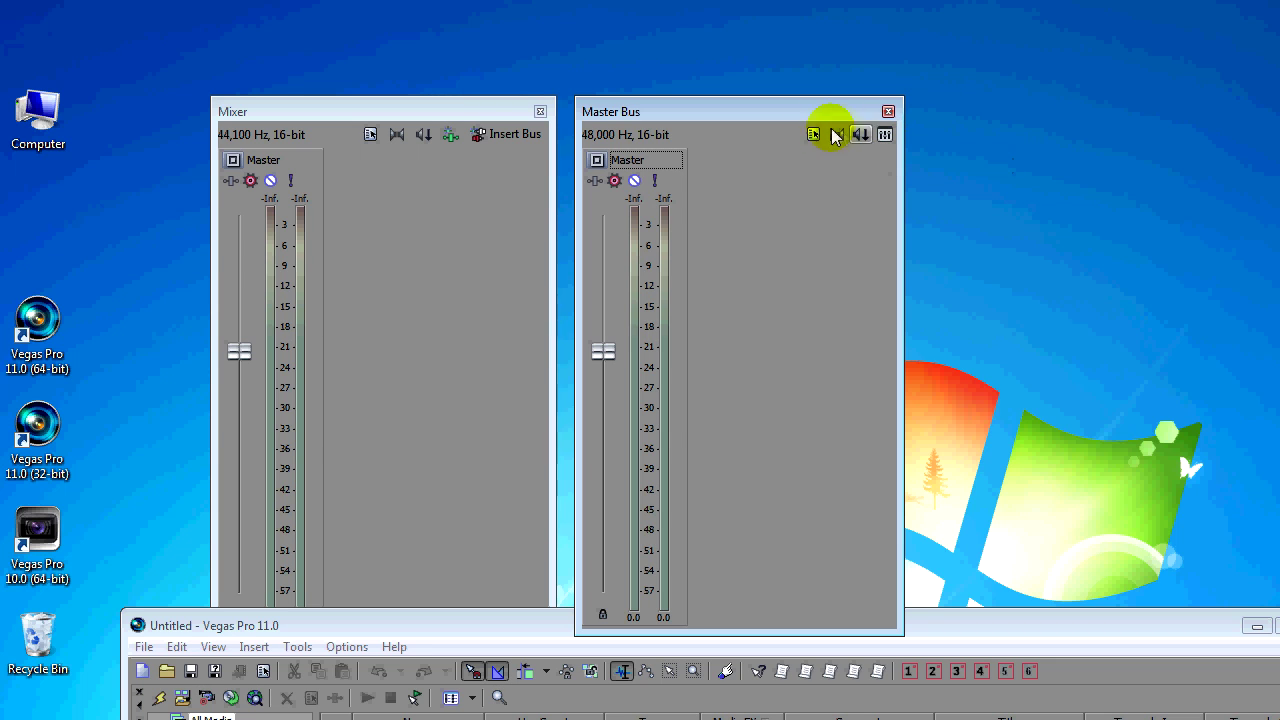
{"action": "left_click", "coordinate": [466, 111]}
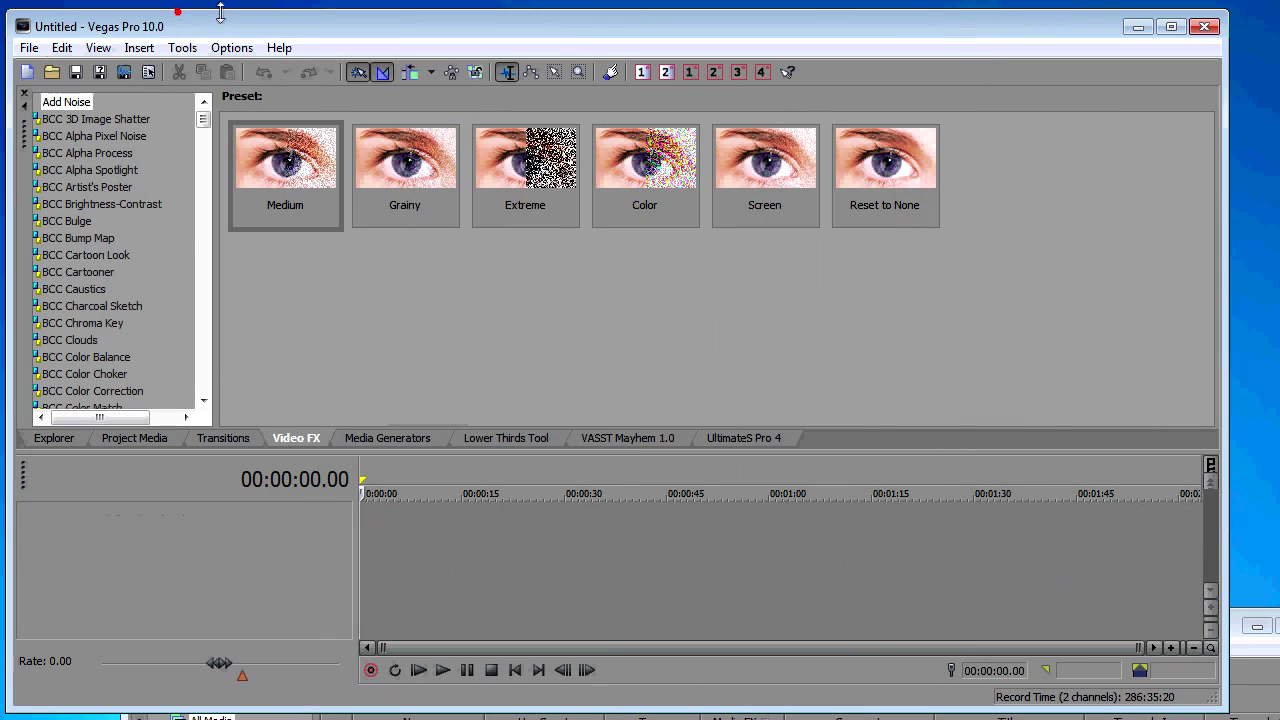
Show the Master Bus window in Vegas Pro 11 and open the Mixing Console from it
{"action": "left_click", "coordinate": [100, 48]}
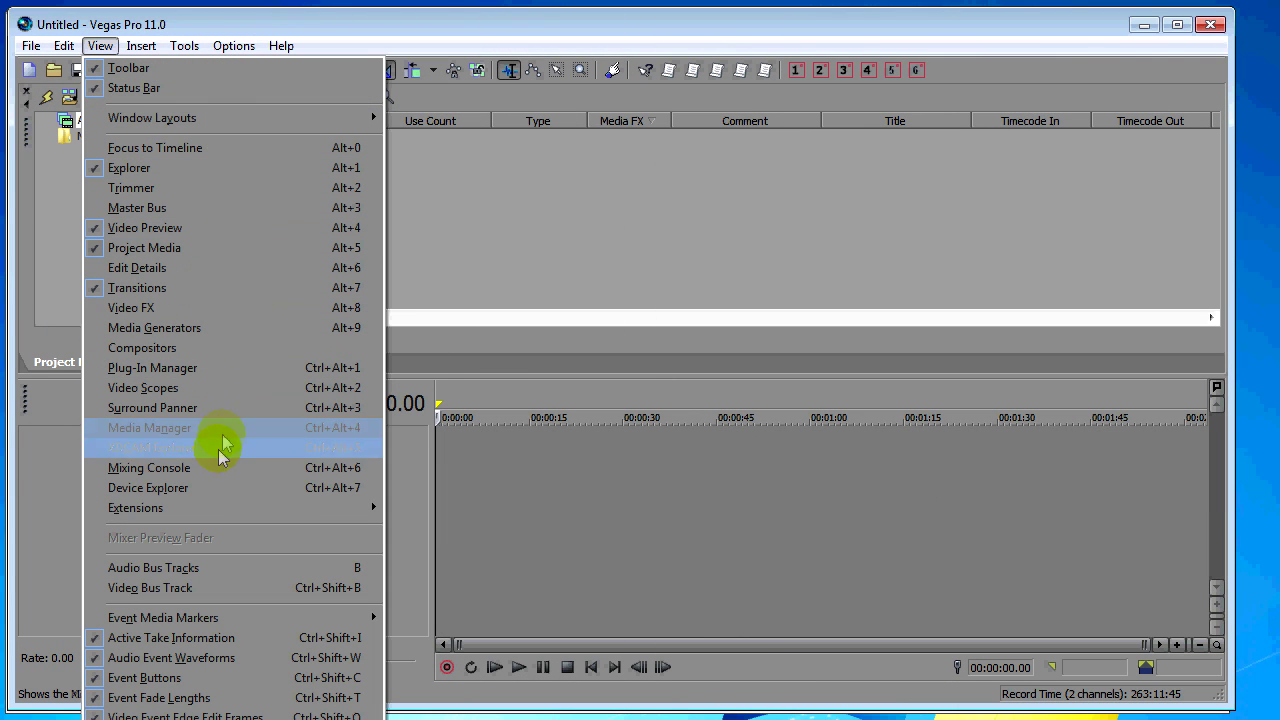
{"action": "left_click", "coordinate": [214, 207]}
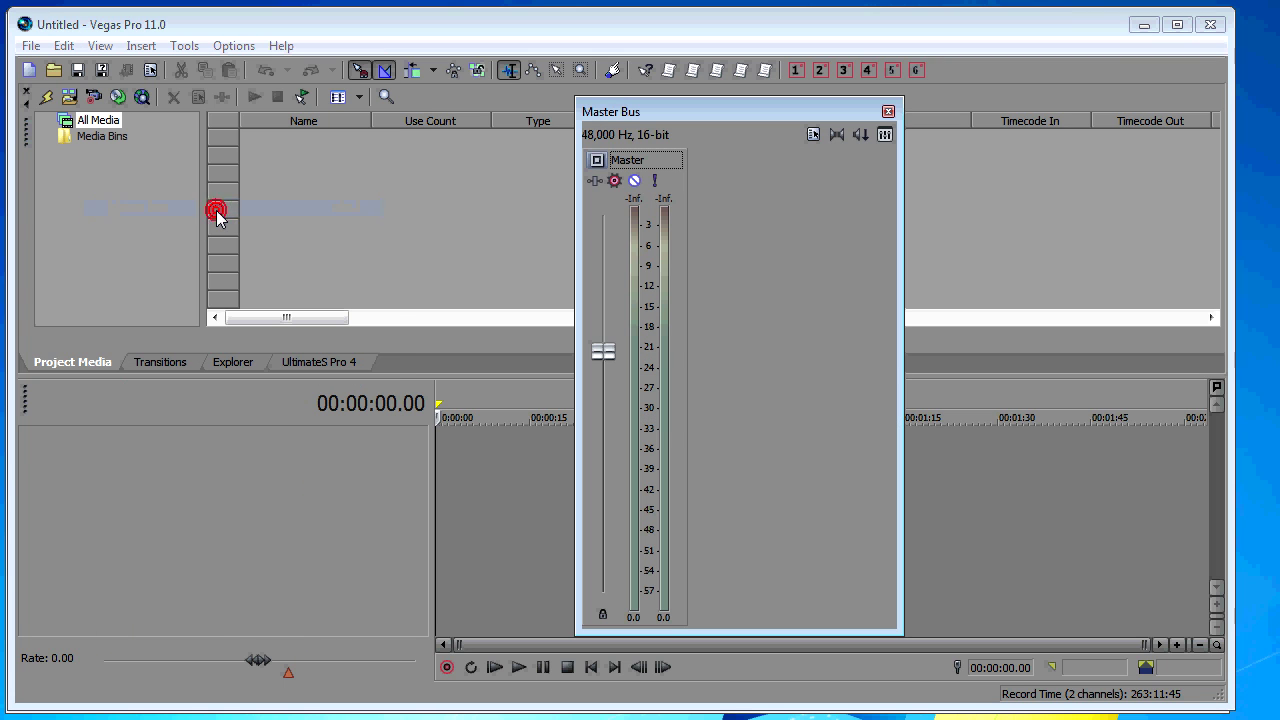
{"action": "left_click", "coordinate": [884, 135]}
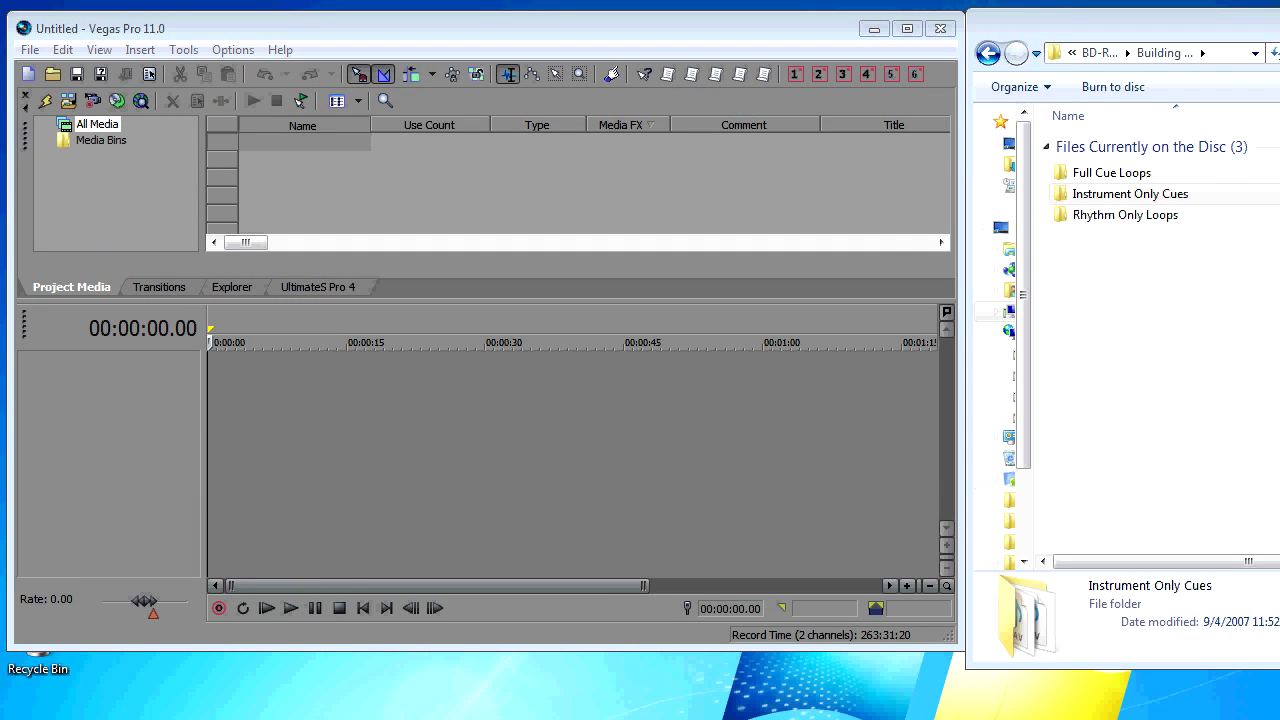
Import Action - Anyones Guess - Loop1.wav from the Rhythm Only Loops folder into the project media
{"action": "left_click", "coordinate": [667, 462]}
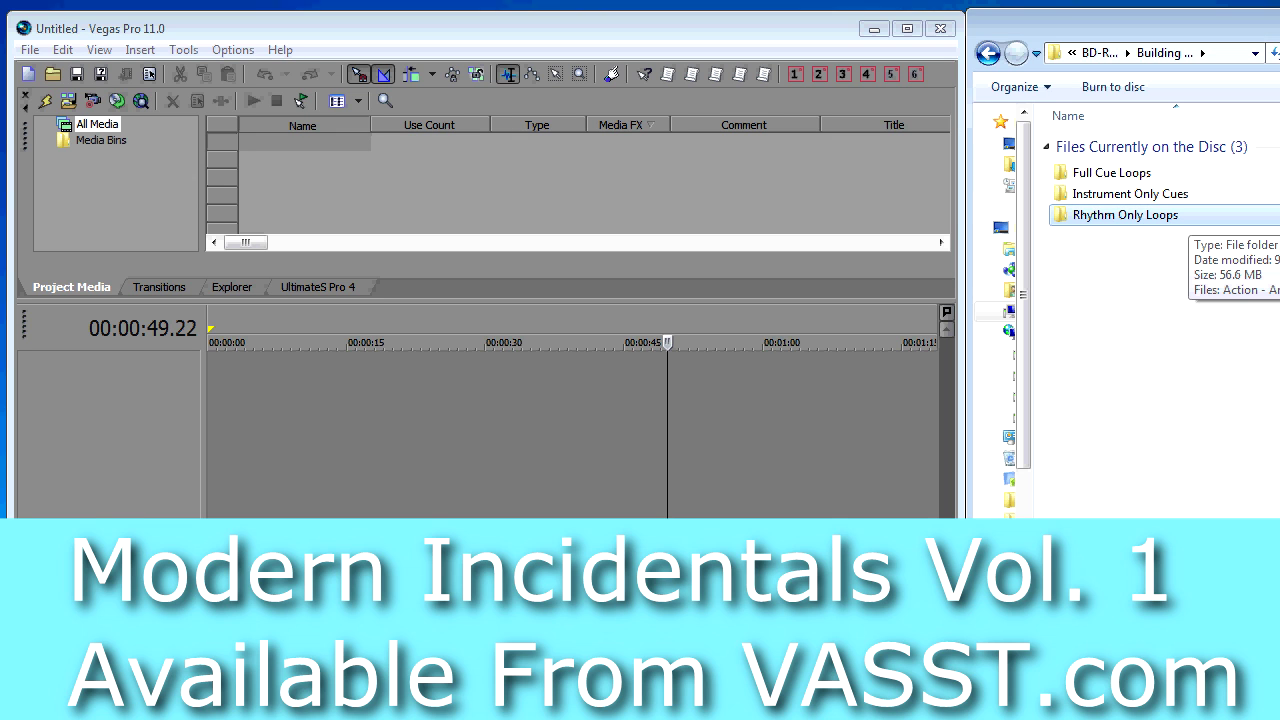
{"action": "double_click", "coordinate": [1175, 215]}
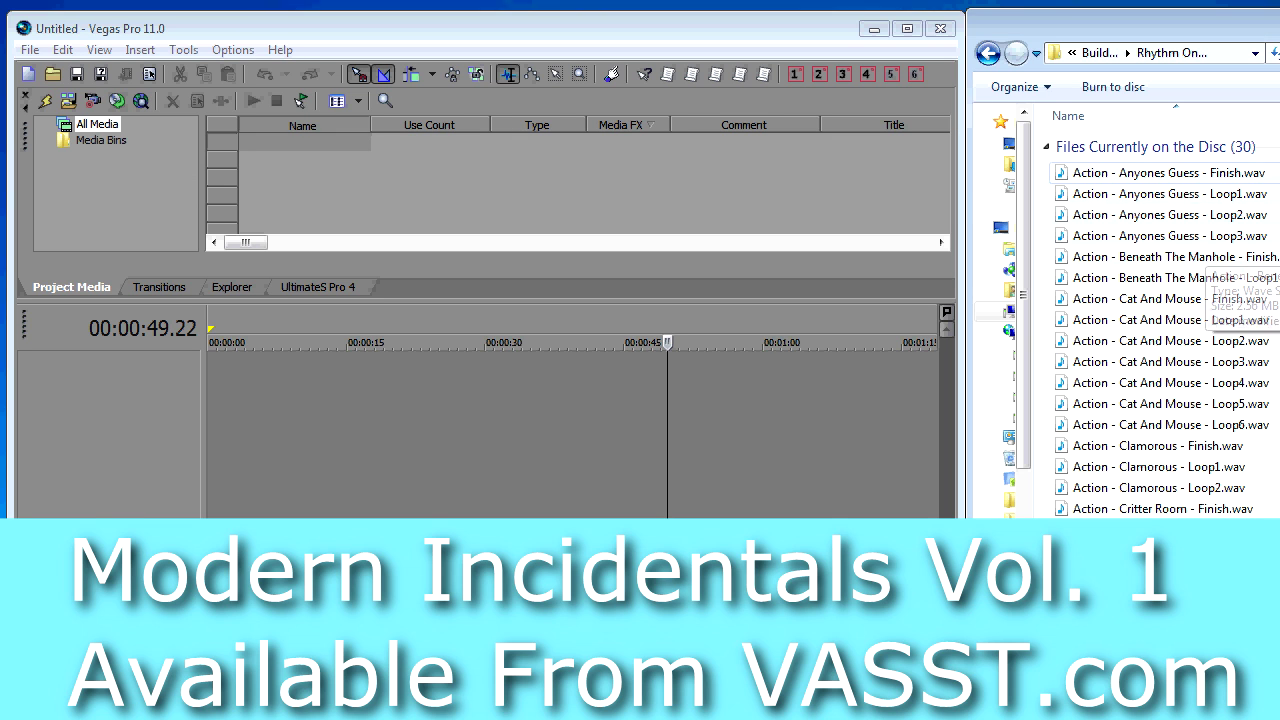
{"action": "left_click_drag", "start_coordinate": [1160, 194], "coordinate": [430, 180]}
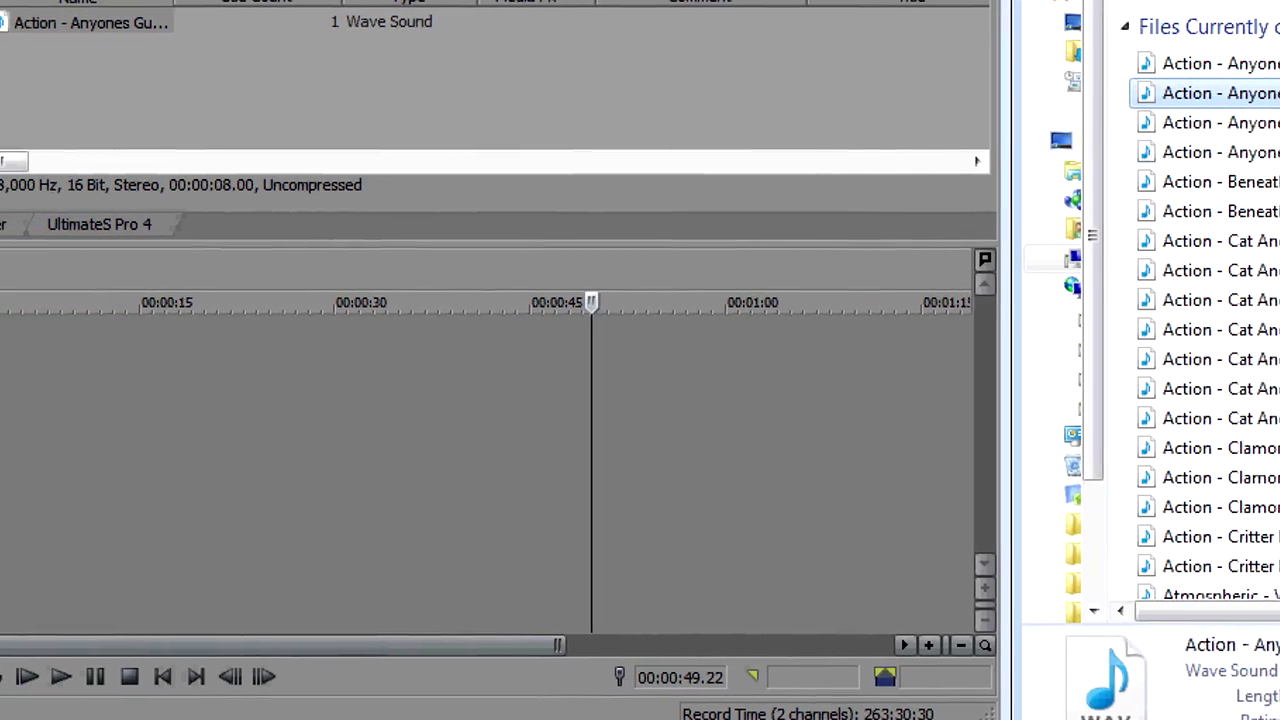
Place the Anyones Guess loop at the start of the timeline on a new audio track and play it briefly
{"action": "left_click_drag", "start_coordinate": [30, 22], "coordinate": [224, 371]}
{"action": "left_click_drag", "start_coordinate": [405, 370], "coordinate": [123, 370]}
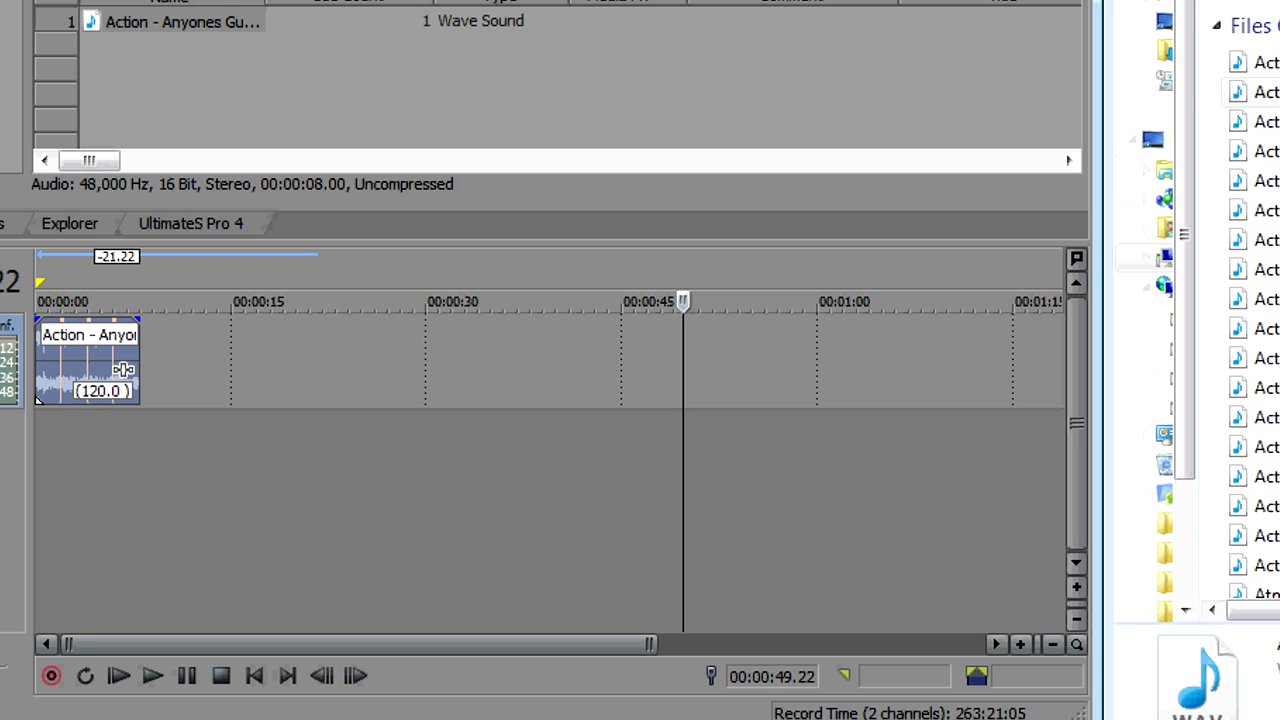
{"action": "left_click", "coordinate": [123, 370]}
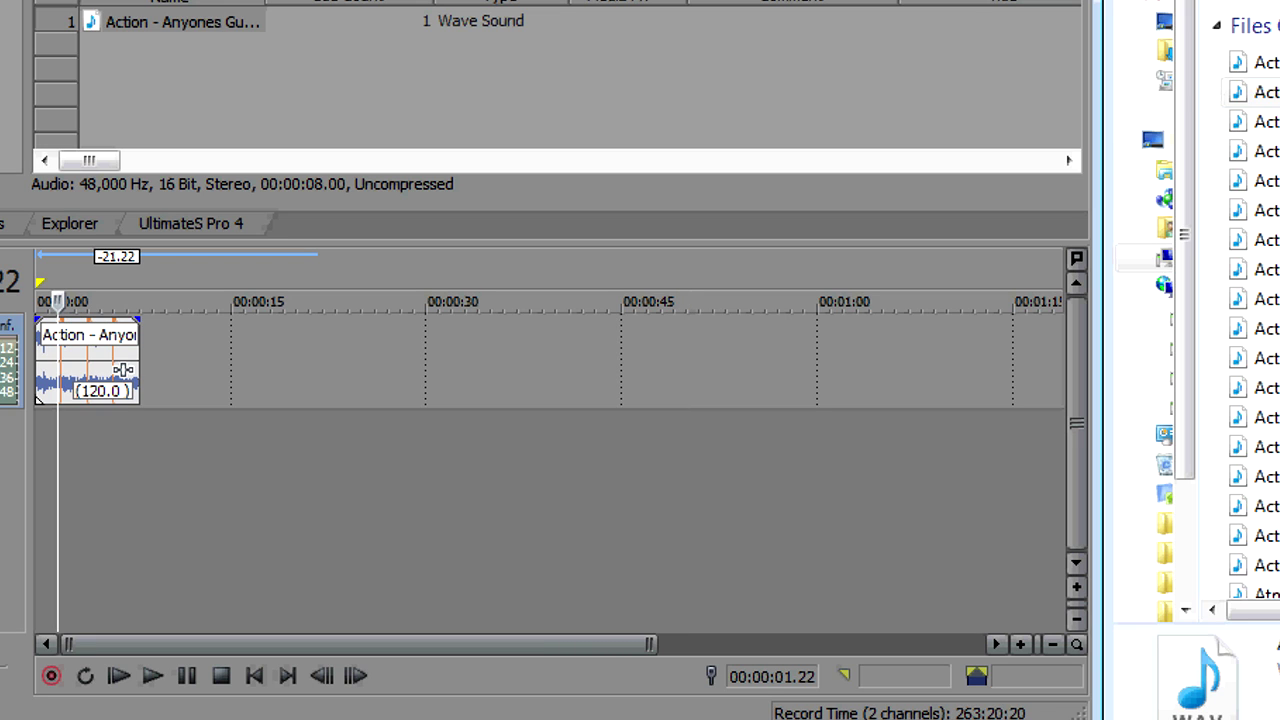
{"action": "key", "text": "space"}
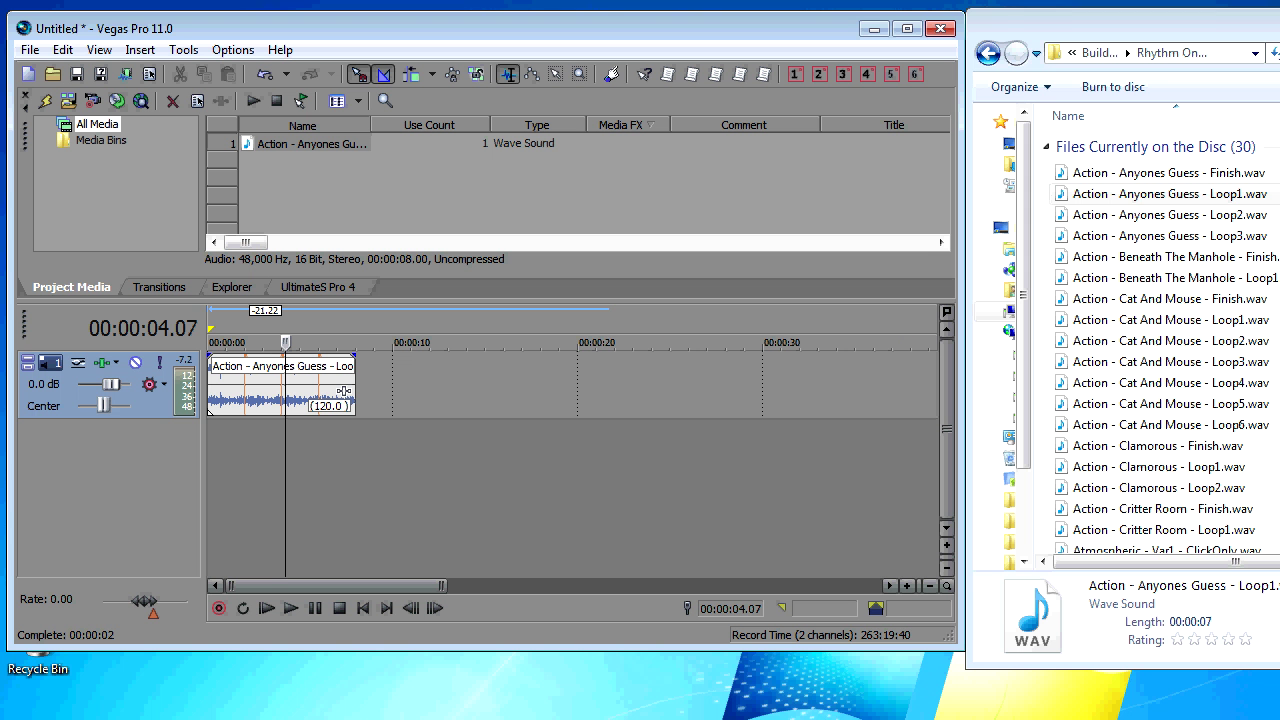
Copy the loop event directly after the first one on the same track and play across the join
{"action": "left_click", "coordinate": [343, 392]}
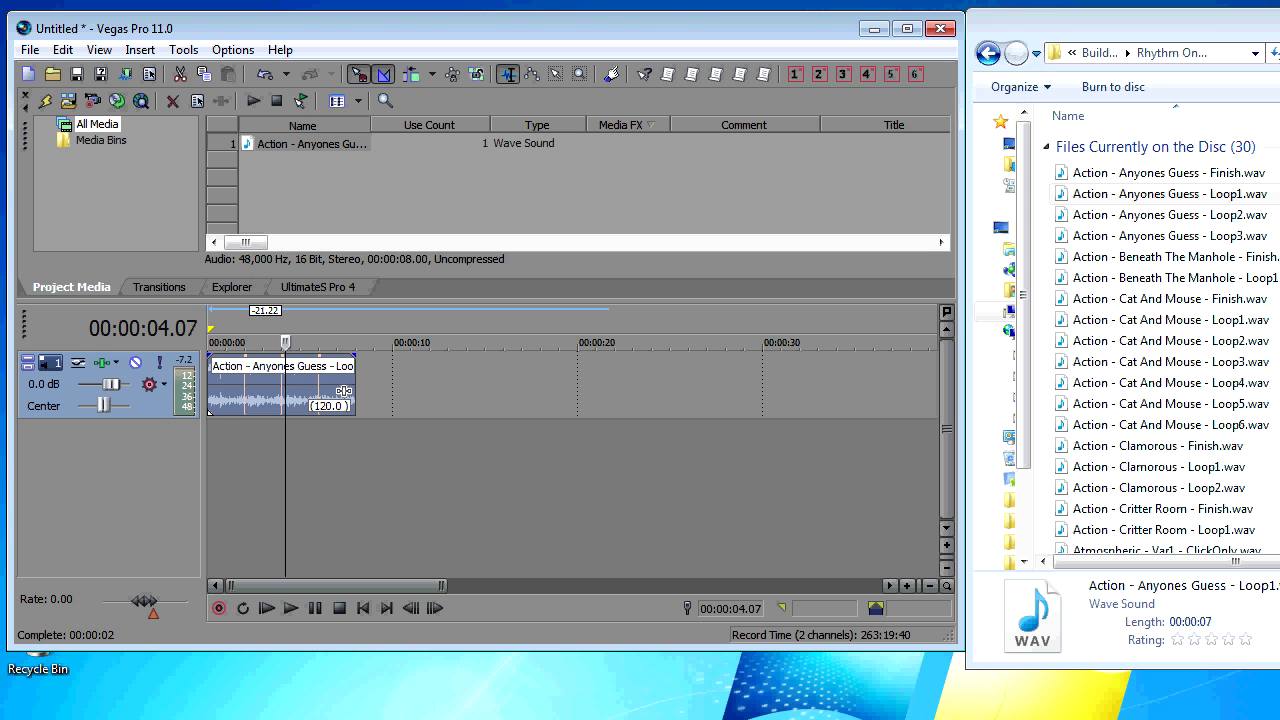
{"action": "left_click_drag", "start_coordinate": [343, 392], "coordinate": [493, 392]}
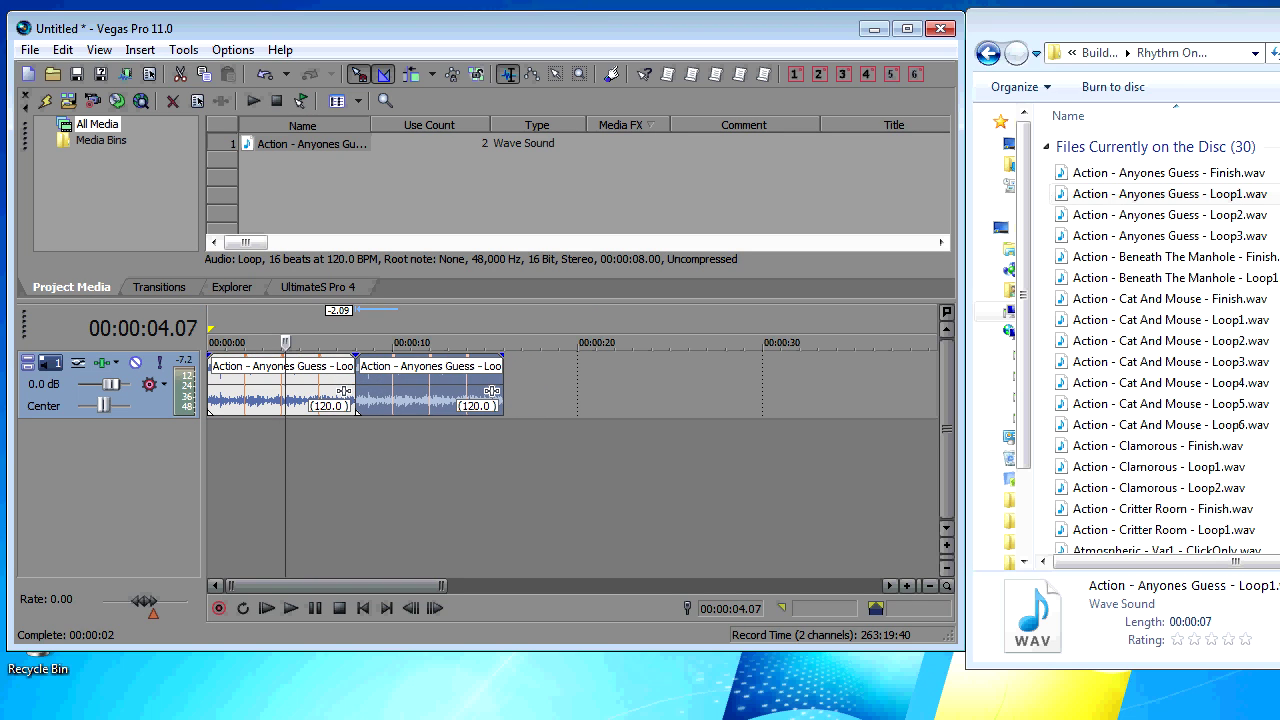
{"action": "left_click", "coordinate": [307, 470]}
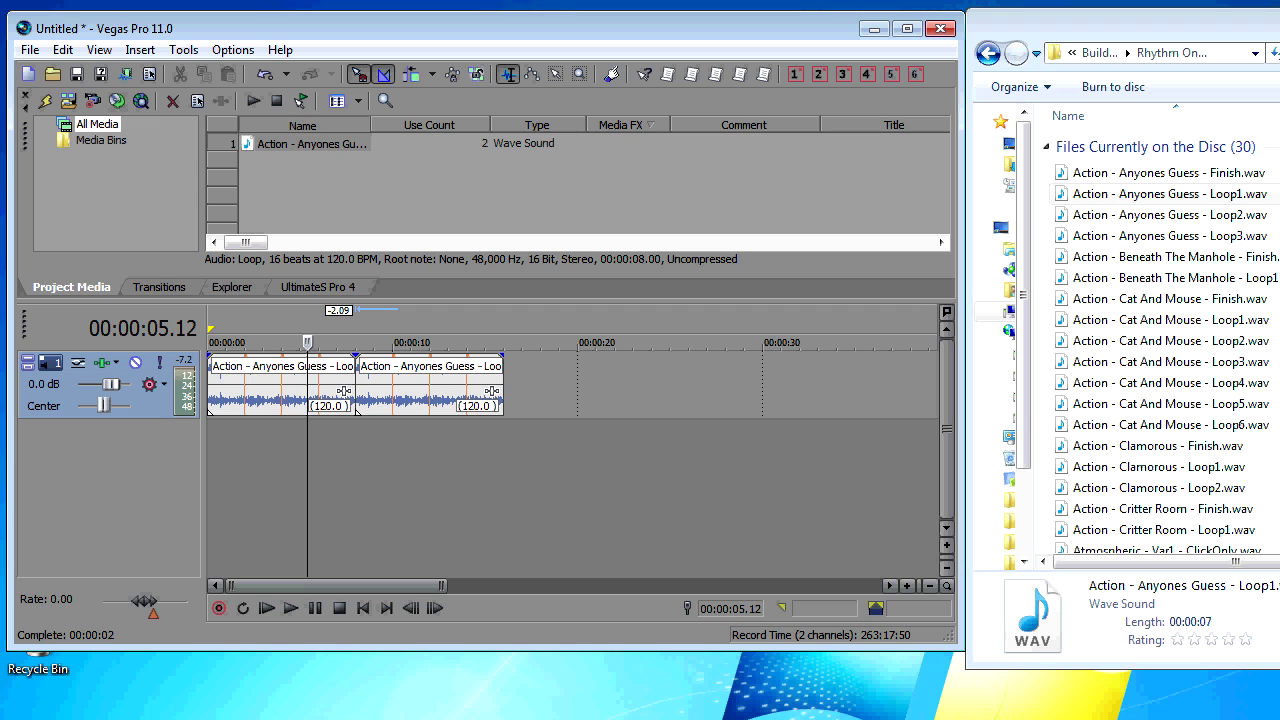
{"action": "left_click", "coordinate": [290, 608]}
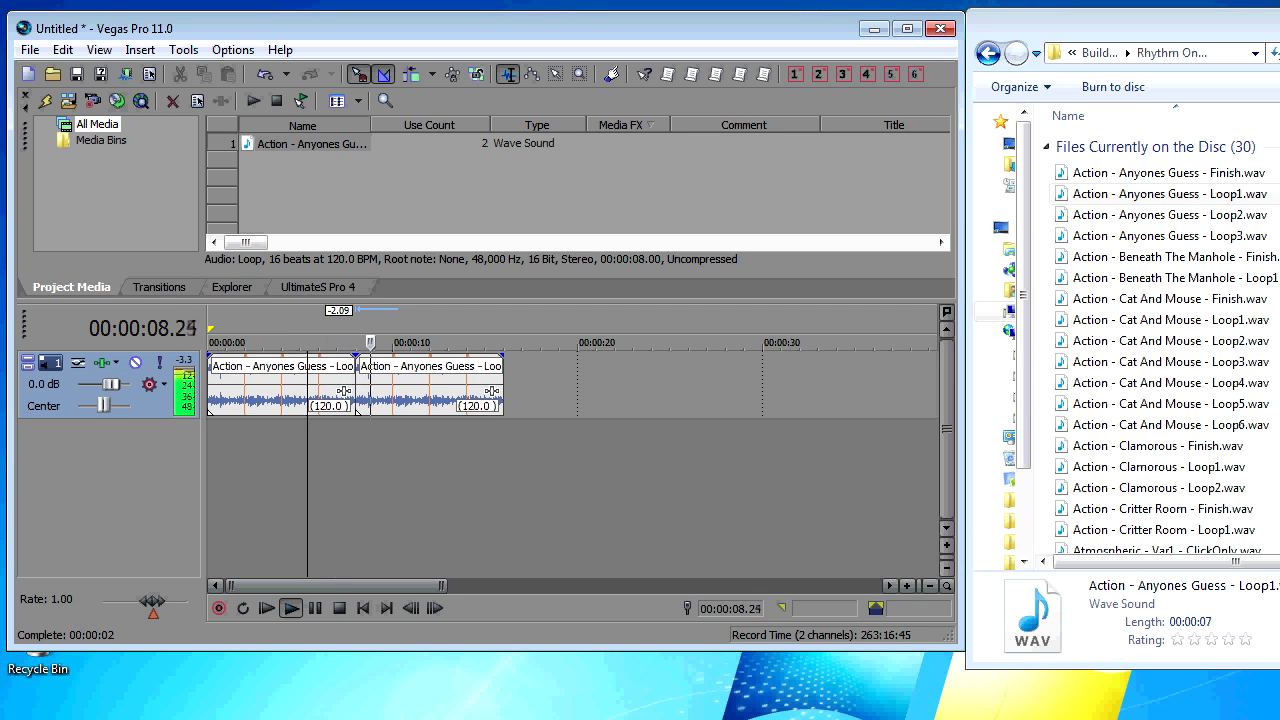
{"action": "key", "text": "Return"}
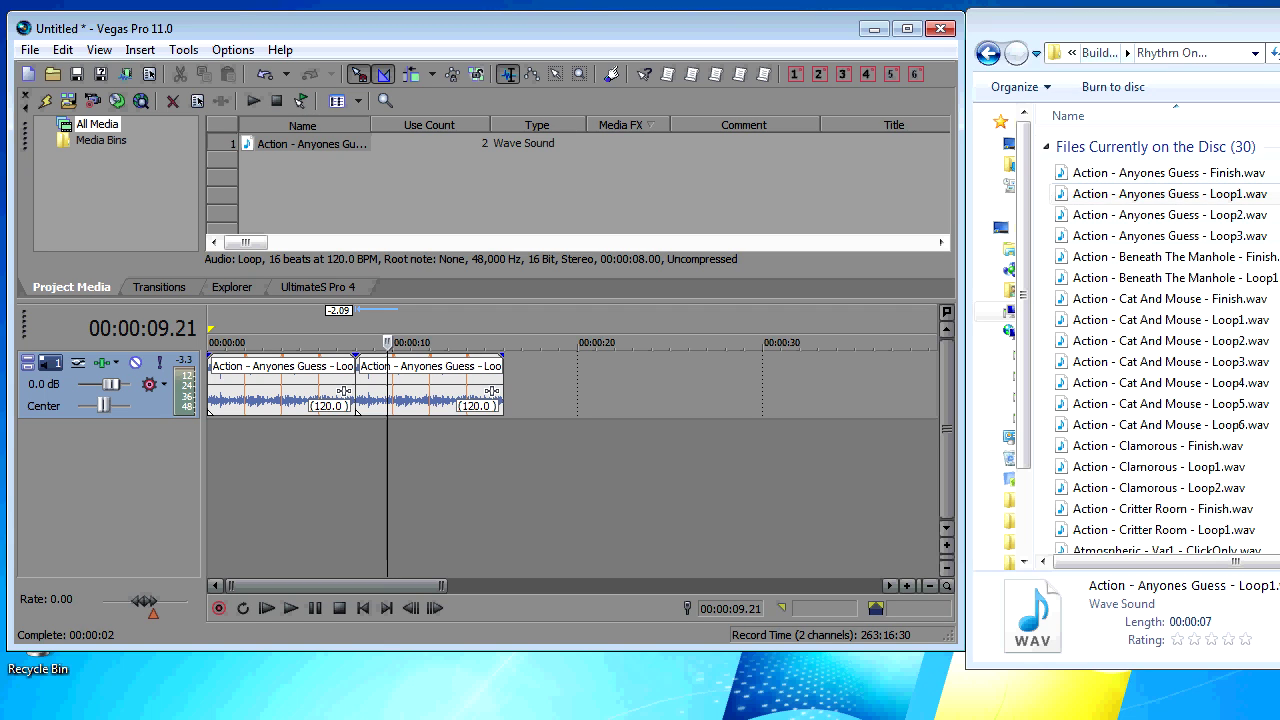
Add Action - Anyones Guess - Var2.wav and Action - Cat And Mouse - Full.wav from Instrument Only Cues as two new tracks starting at zero
{"action": "left_click", "coordinate": [1100, 53]}
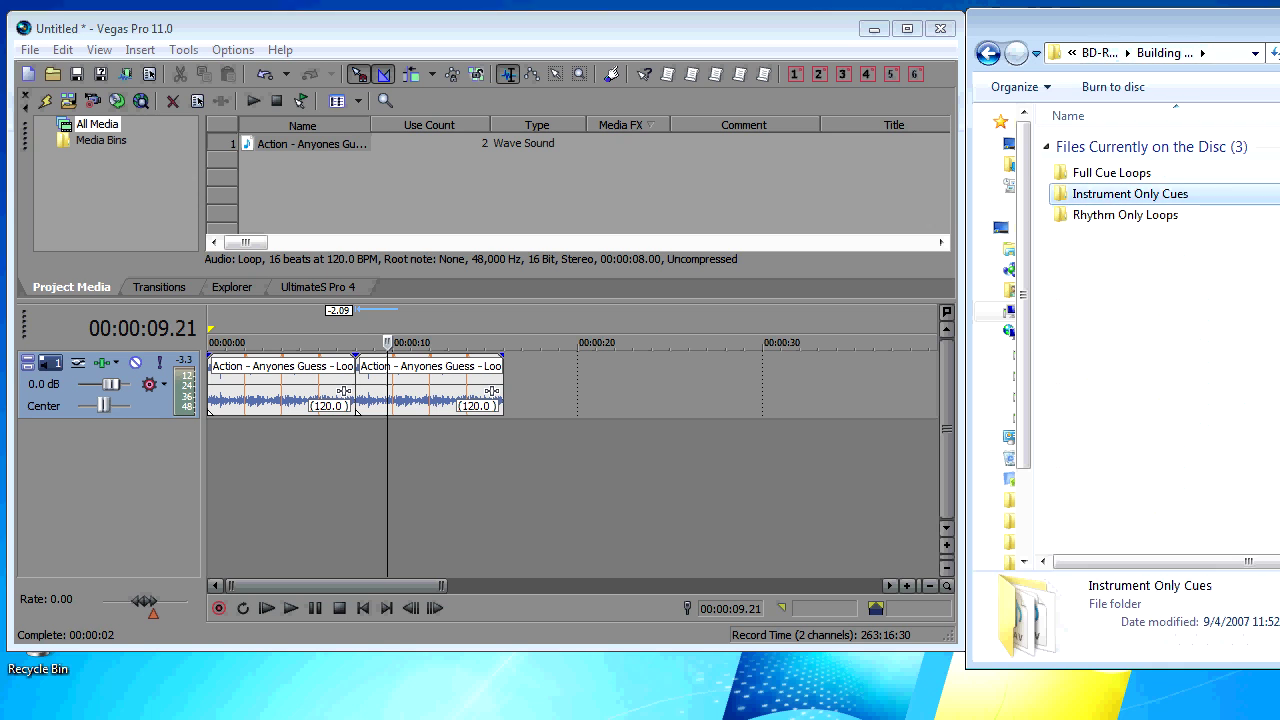
{"action": "double_click", "coordinate": [1130, 194]}
{"action": "left_click_drag", "start_coordinate": [1150, 214], "coordinate": [265, 462]}
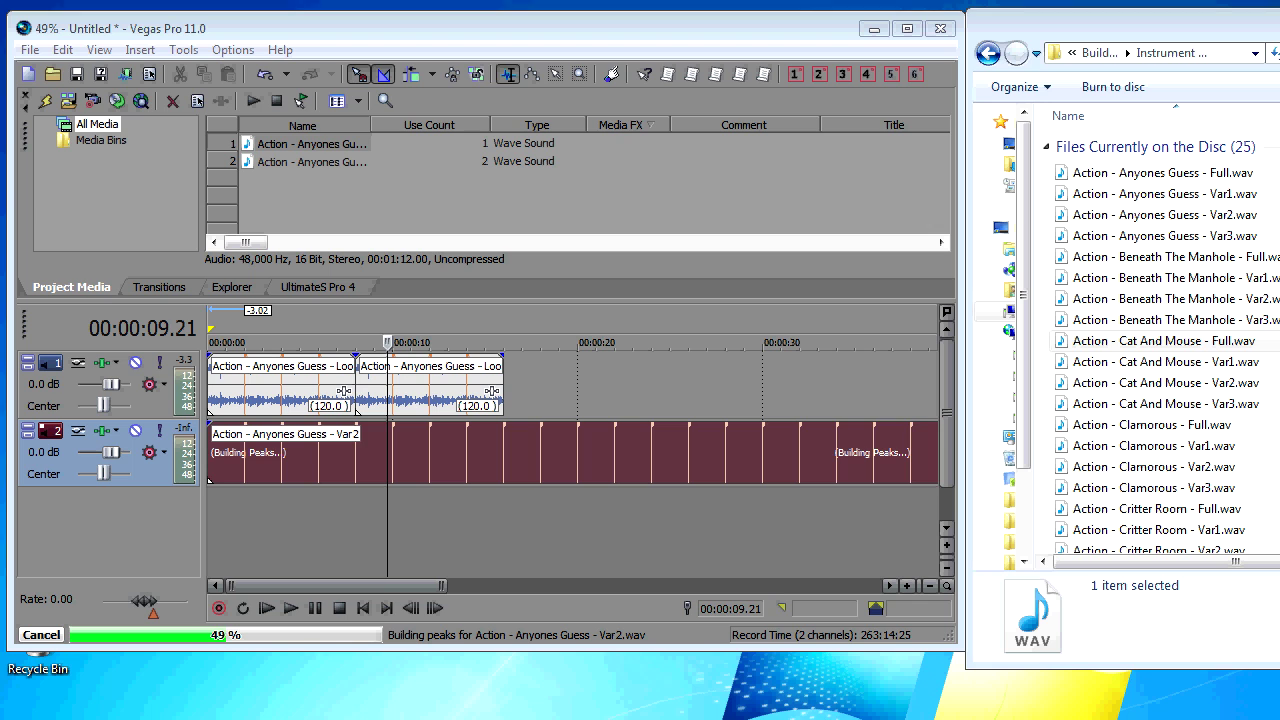
{"action": "left_click_drag", "start_coordinate": [1163, 340], "coordinate": [260, 520]}
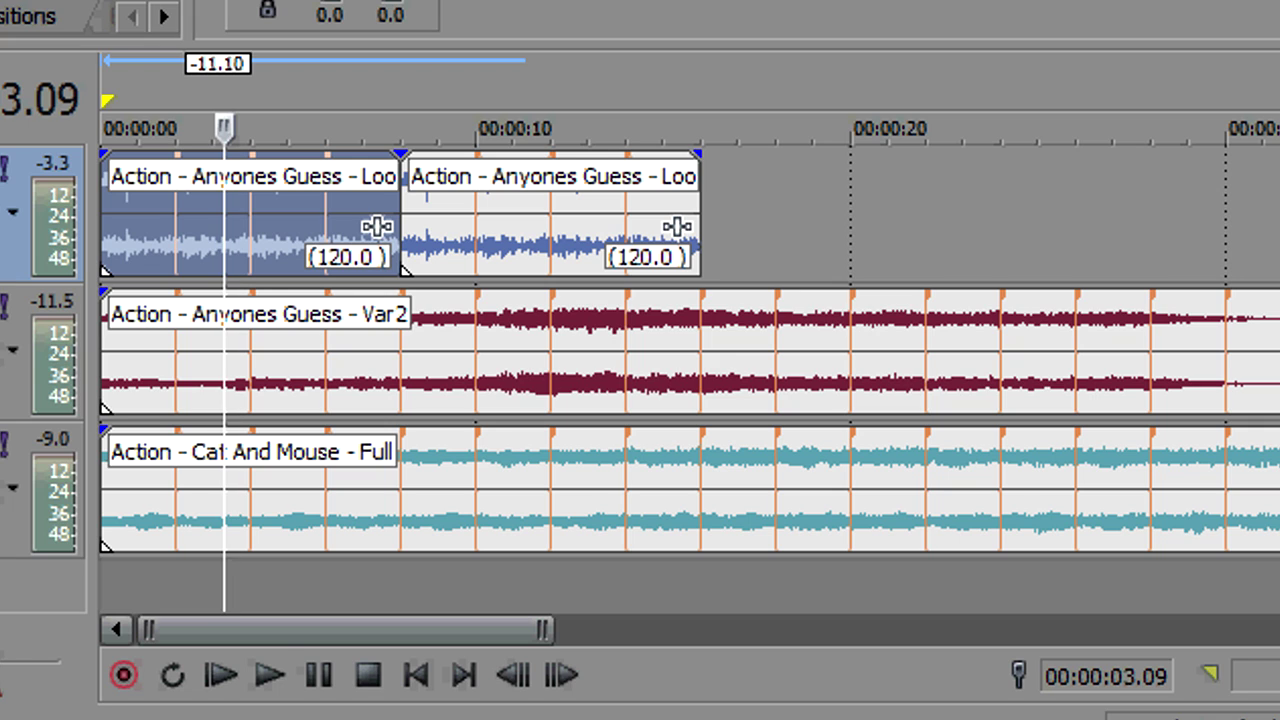
Play the three-track mix to check the levels on the Master Bus output meter
{"action": "key", "text": "space"}
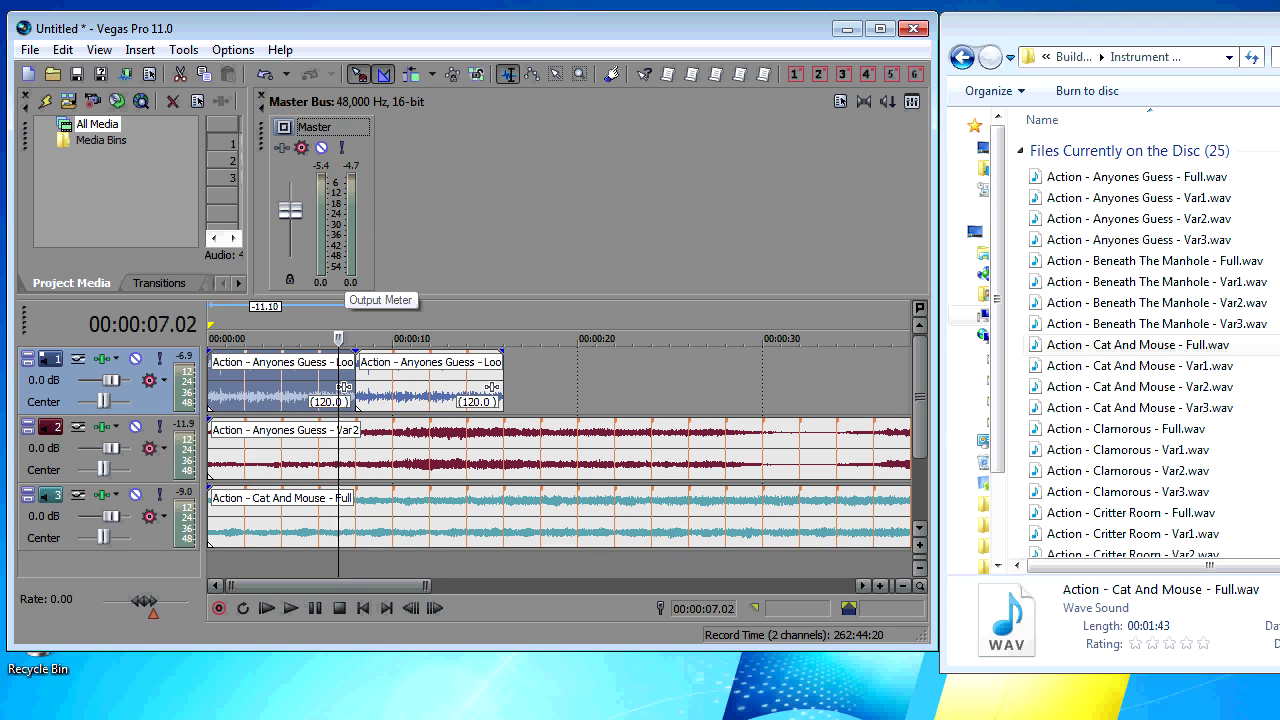
{"action": "key", "text": "space"}
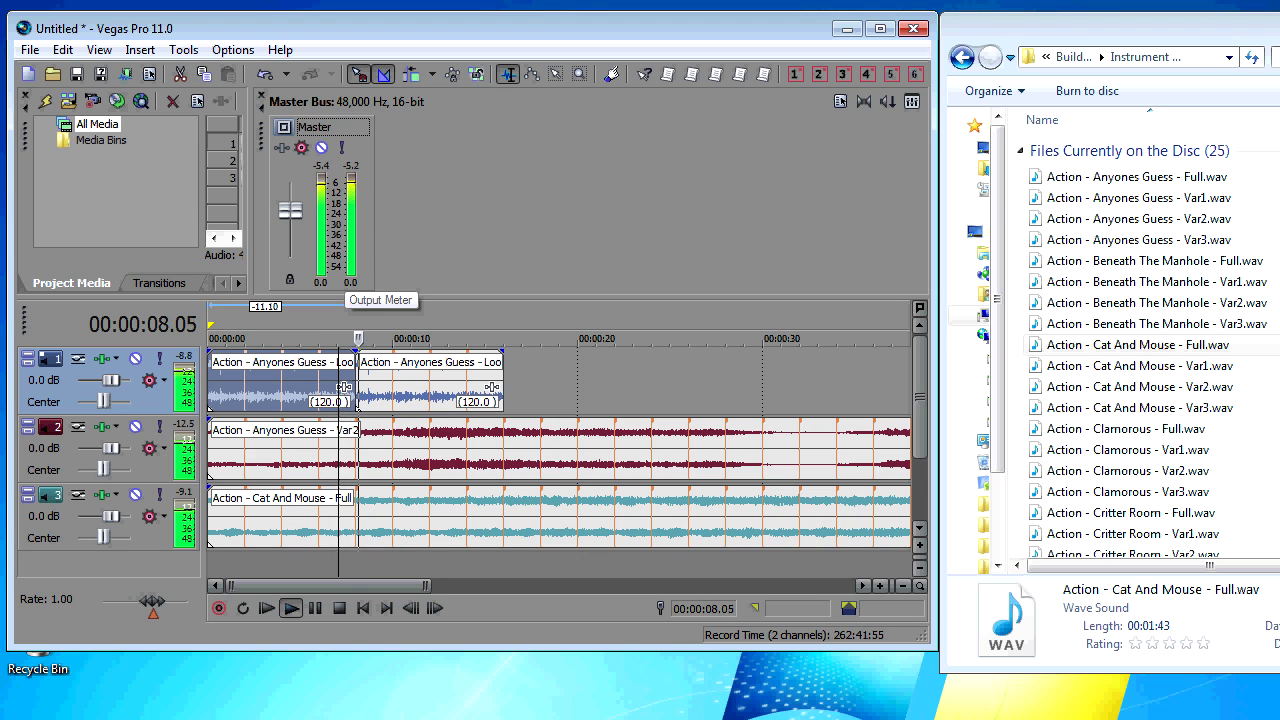
{"action": "key", "text": "Return"}
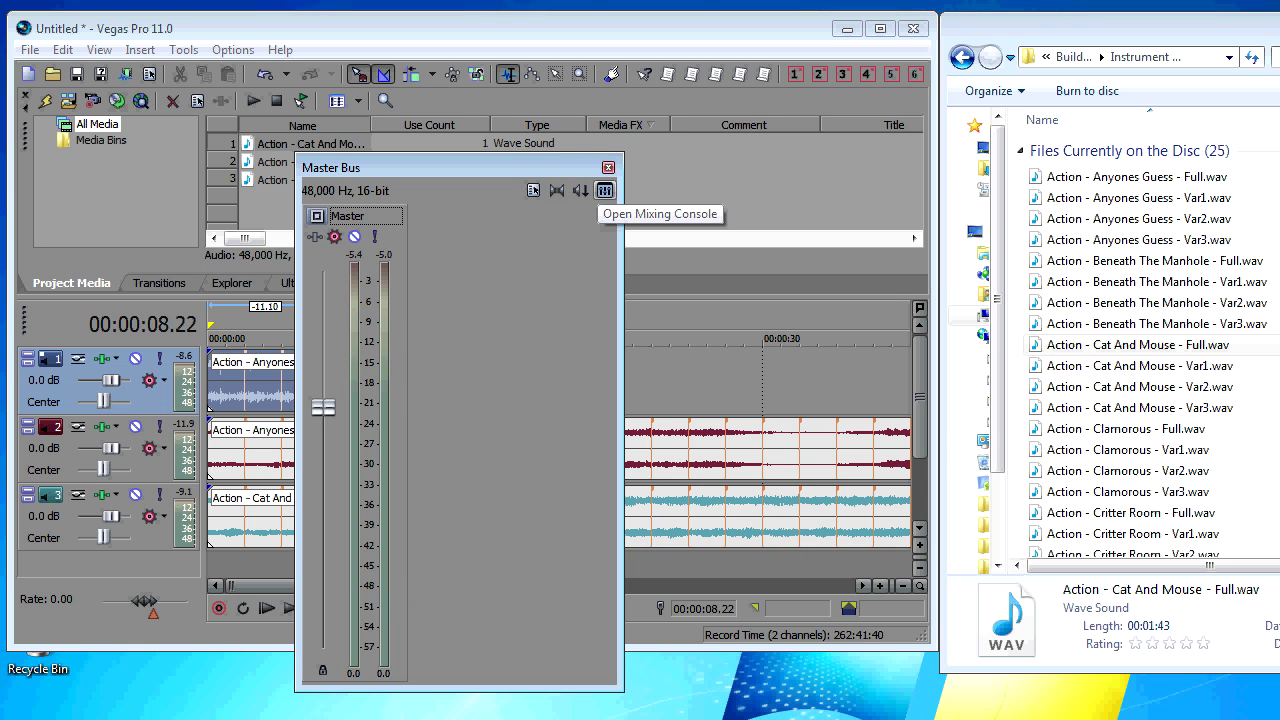
Open the Mixing Console from the Master Bus and move it aside to expose the track headers
{"action": "left_click", "coordinate": [605, 190]}
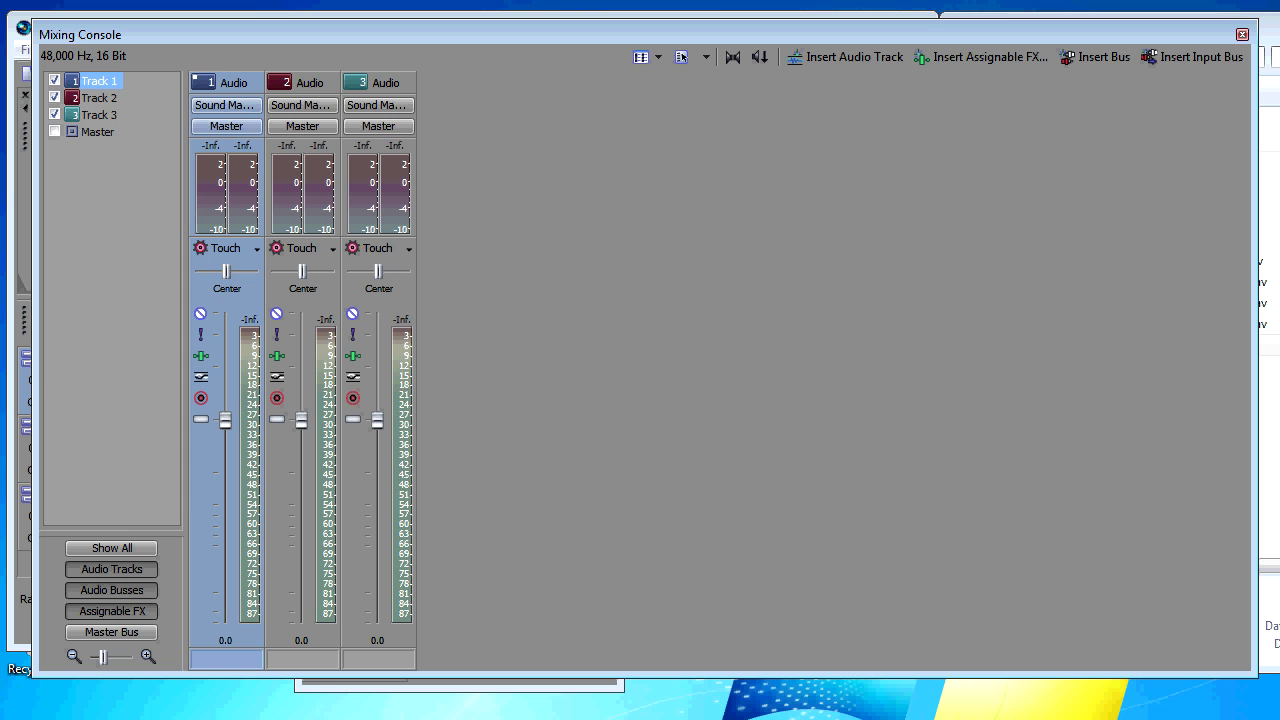
{"action": "left_click_drag", "start_coordinate": [640, 37], "coordinate": [992, 31]}
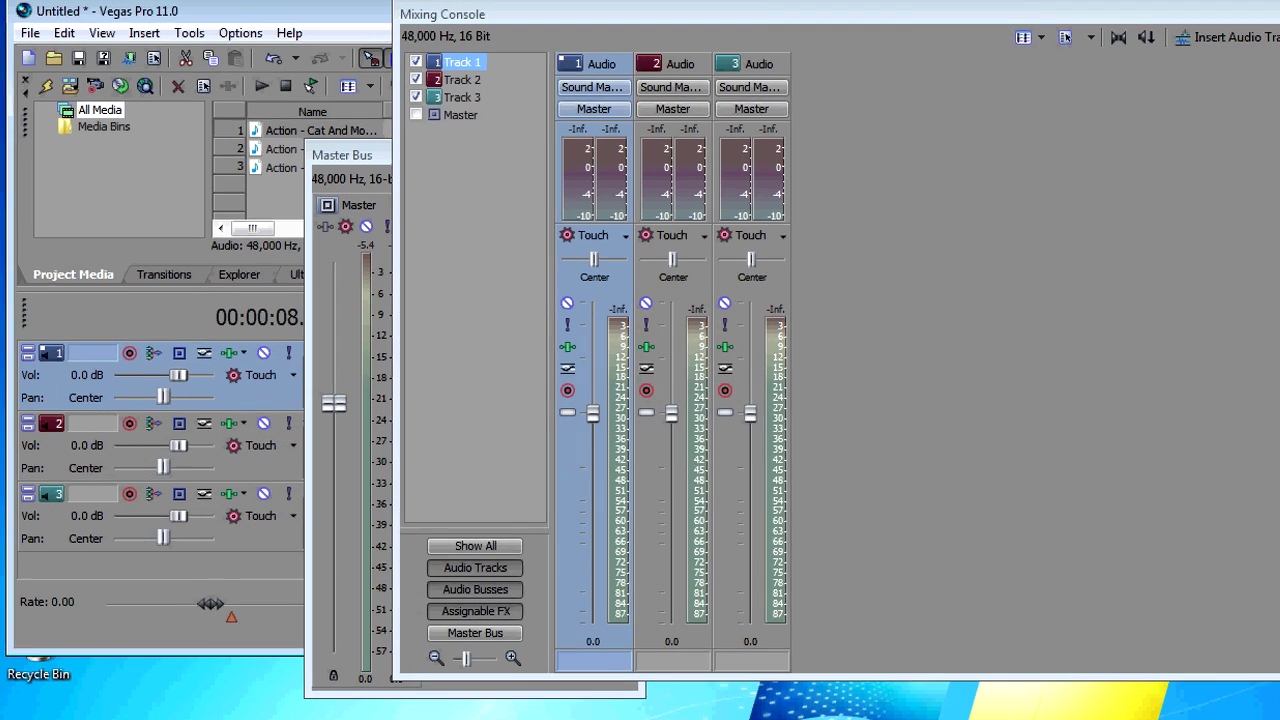
Name the three audio tracks Drums, Inst 1 and Inst 2 from first to third
{"action": "double_click", "coordinate": [92, 358]}
{"action": "type", "text": "Drums"}
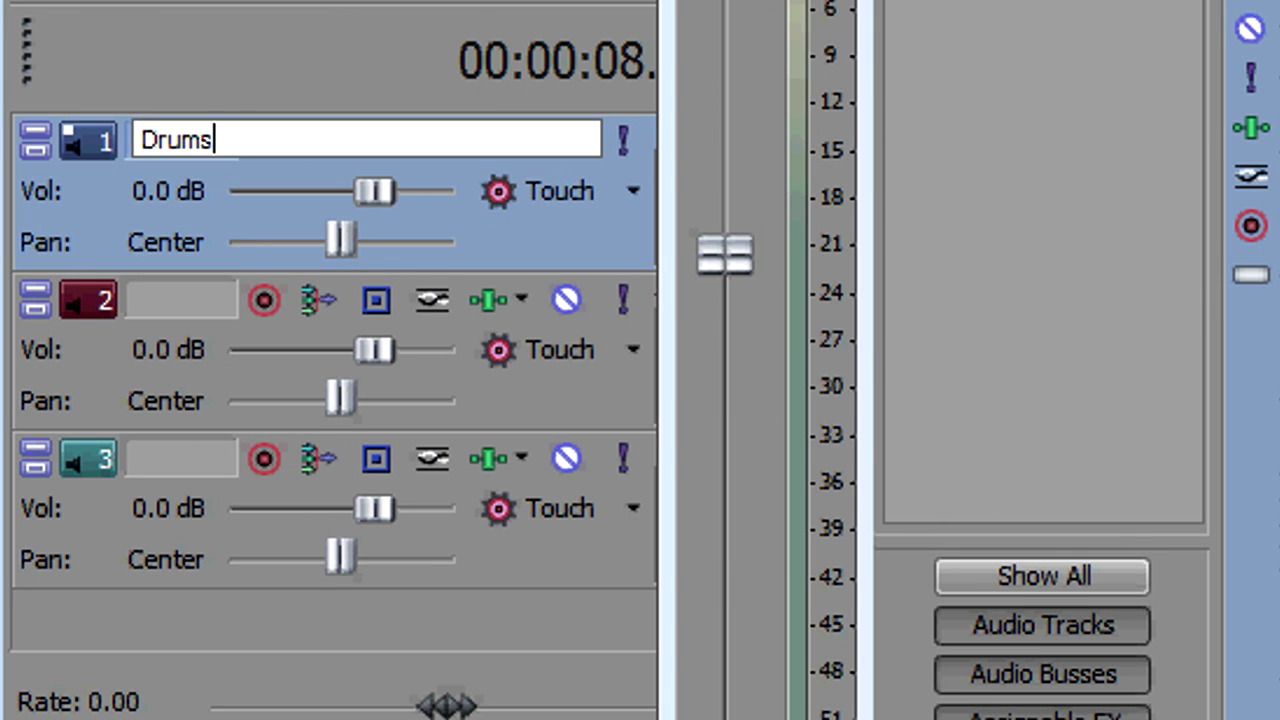
{"action": "key", "text": "Tab"}
{"action": "type", "text": "Inst 1"}
{"action": "key", "text": "Tab"}
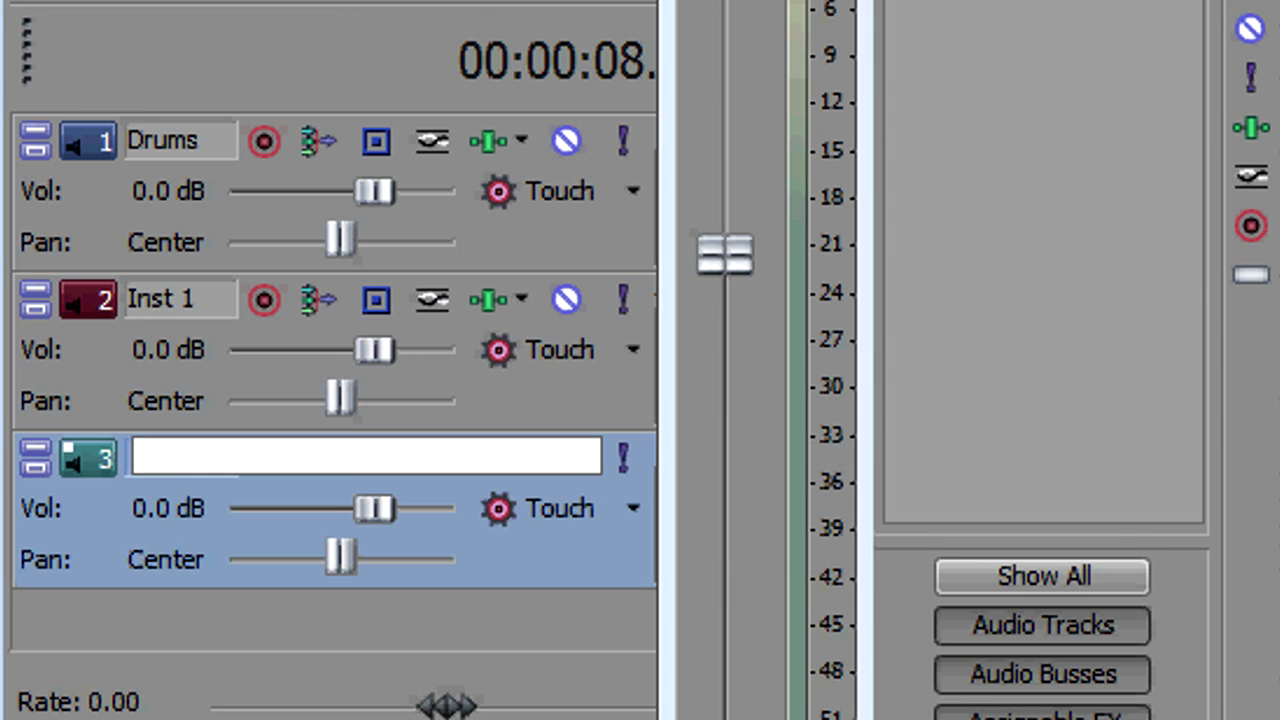
{"action": "type", "text": "INst"}
{"action": "key", "text": "BackSpace"}
{"action": "key", "text": "BackSpace"}
{"action": "key", "text": "BackSpace"}
{"action": "key", "text": "BackSpace"}
{"action": "type", "text": "Inst 2"}
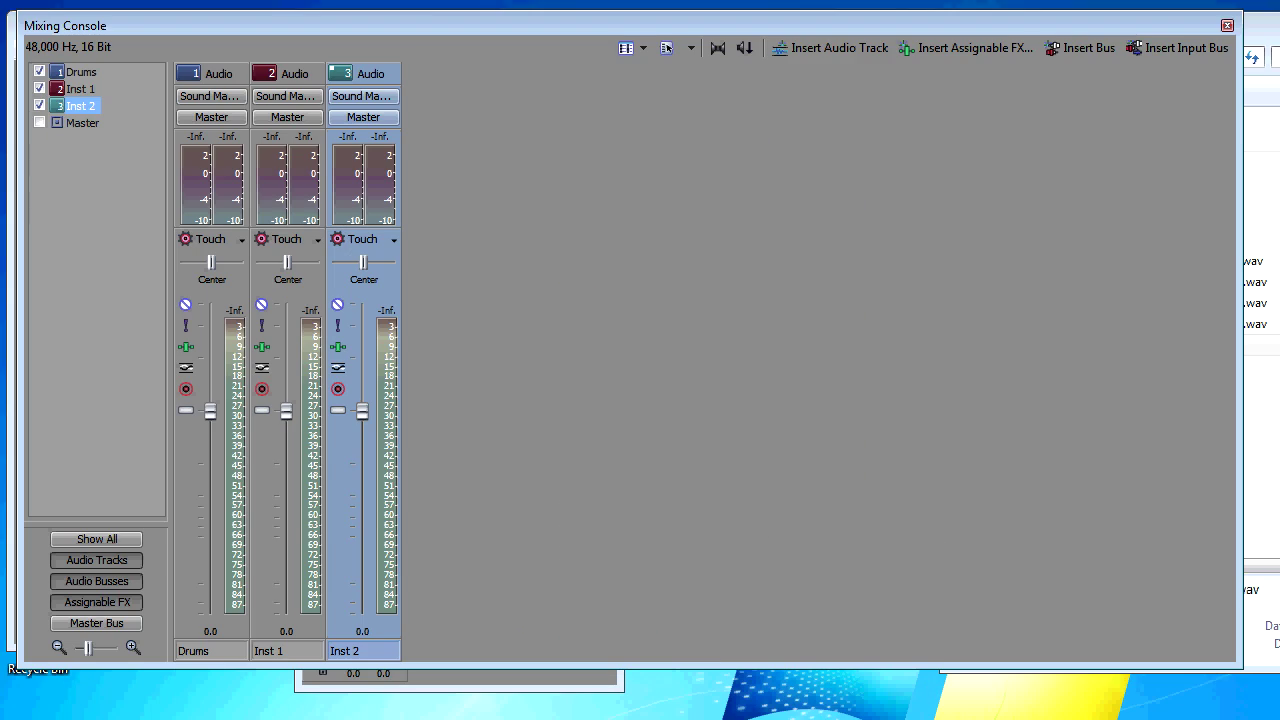
{"action": "key", "text": "Return"}
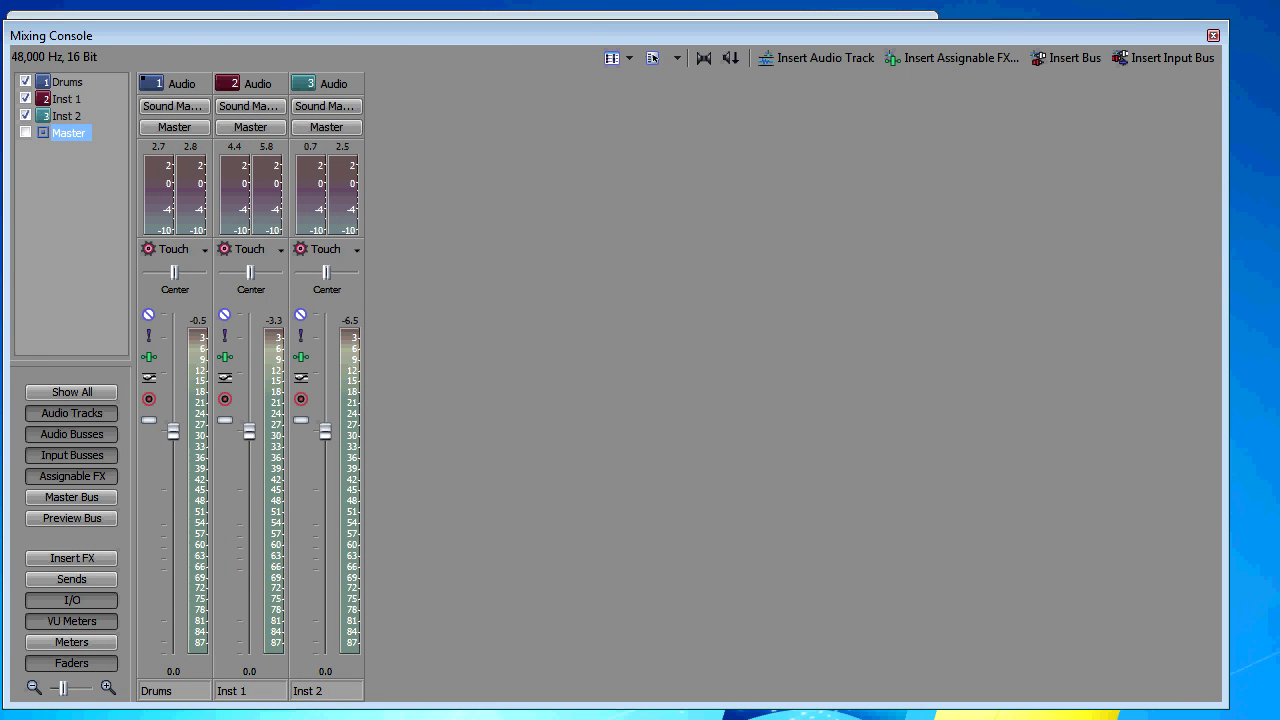
Show the Master Bus channel strip alongside the three tracks in the Mixing Console
{"action": "left_click", "coordinate": [652, 58]}
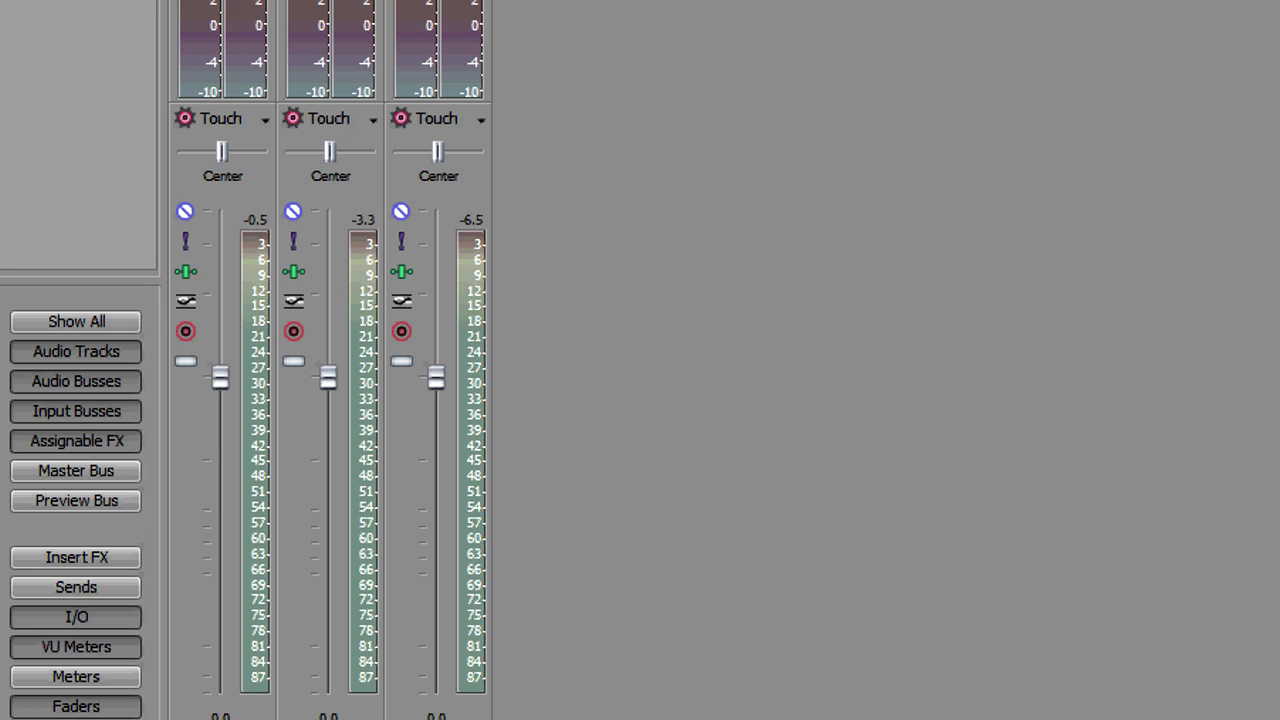
{"action": "left_click", "coordinate": [76, 472]}
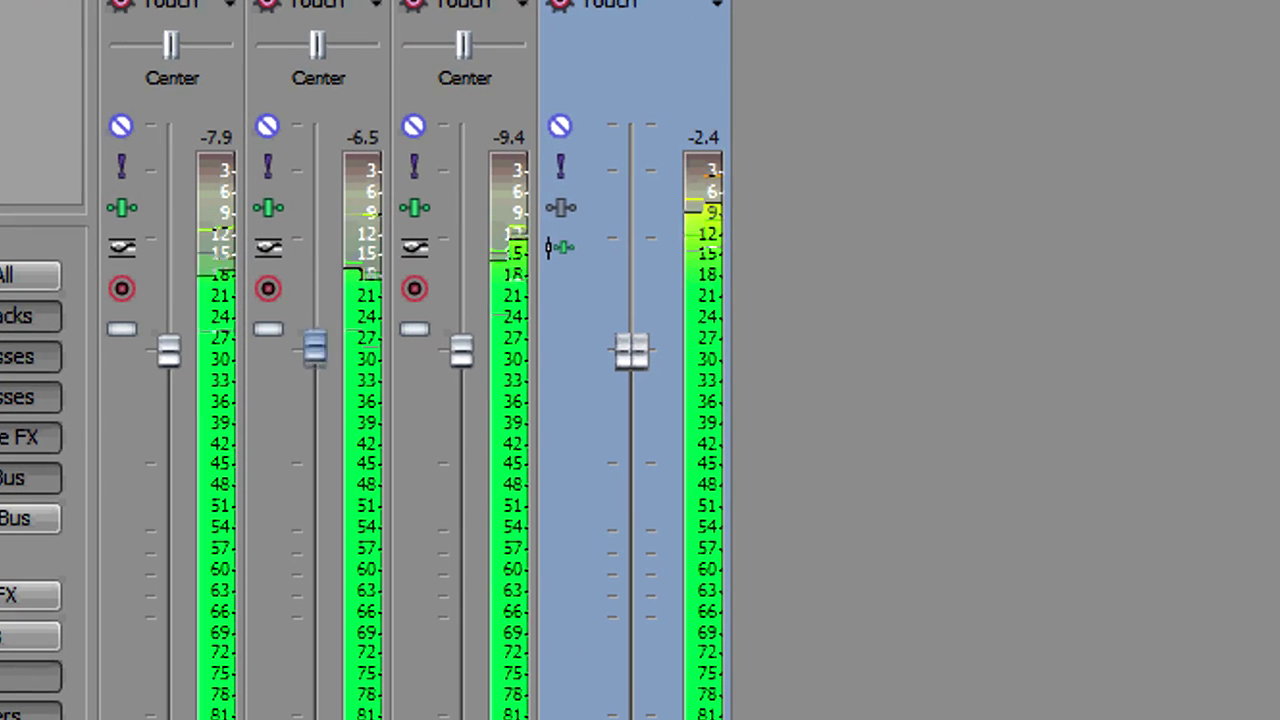
Raise the volume faders of Inst 1, Inst 2 and Drums well above 0 dB during playback
{"action": "left_click_drag", "start_coordinate": [315, 347], "coordinate": [315, 211]}
{"action": "left_click_drag", "start_coordinate": [461, 350], "coordinate": [461, 151]}
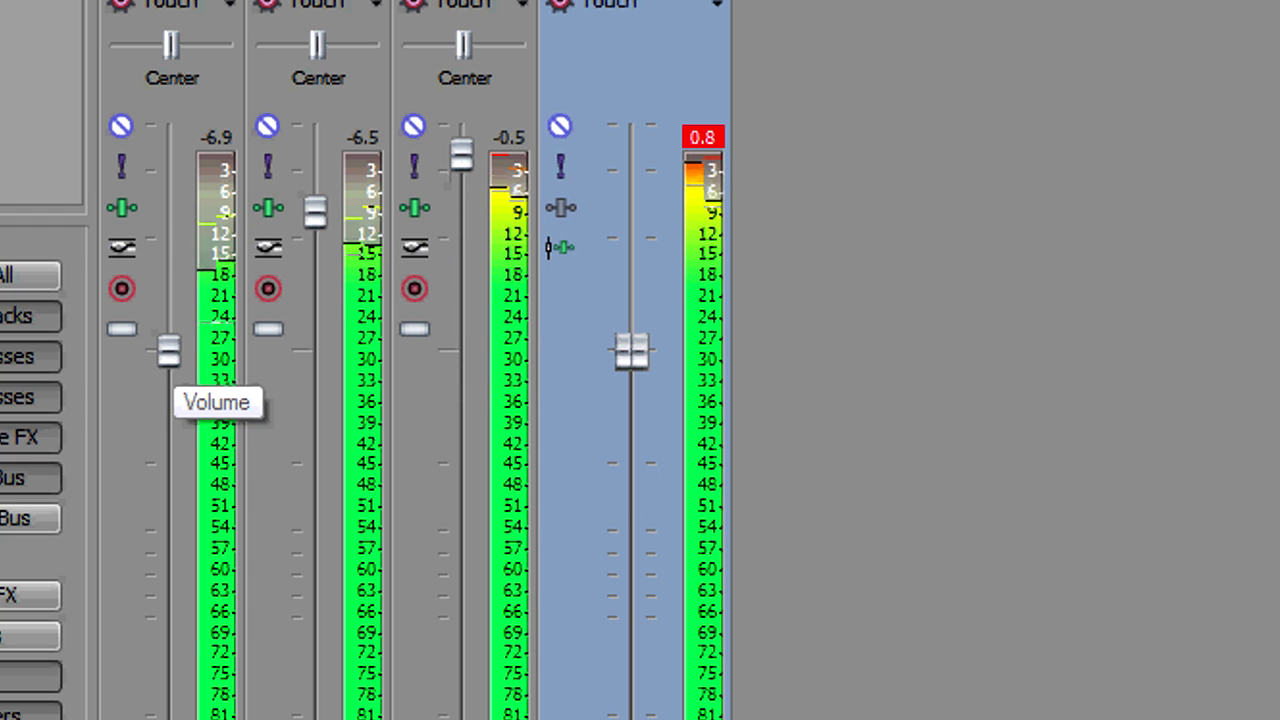
{"action": "left_click_drag", "start_coordinate": [169, 350], "coordinate": [169, 183]}
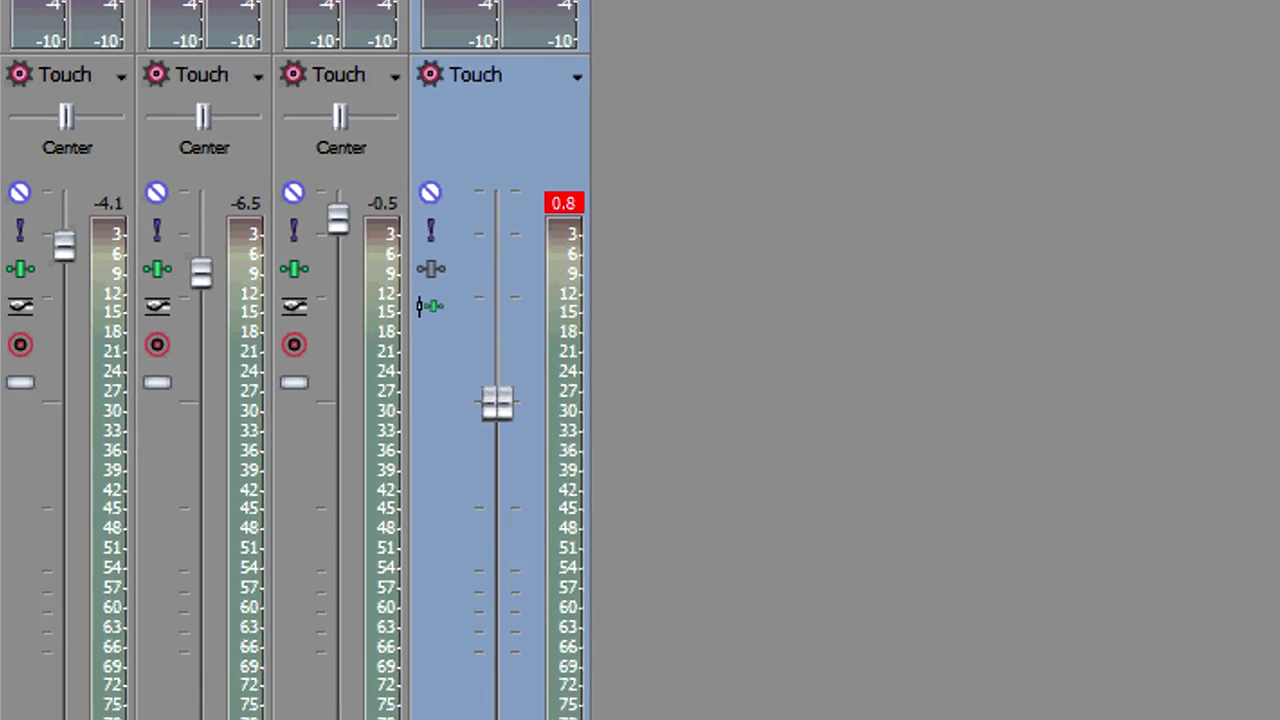
Add the Wave Hammer Surround plug-in to the Master Bus and apply its "[Sys] Master for 16-bit" preset
{"action": "left_click", "coordinate": [465, 296]}
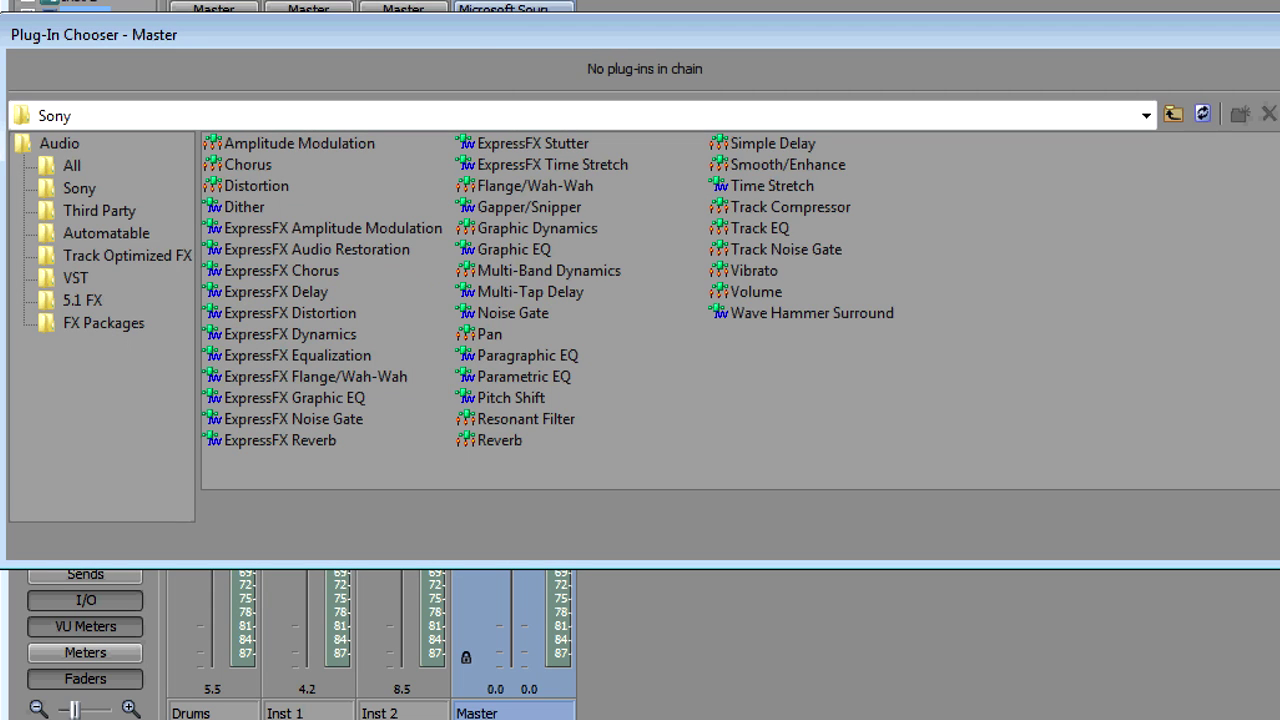
{"action": "double_click", "coordinate": [811, 313]}
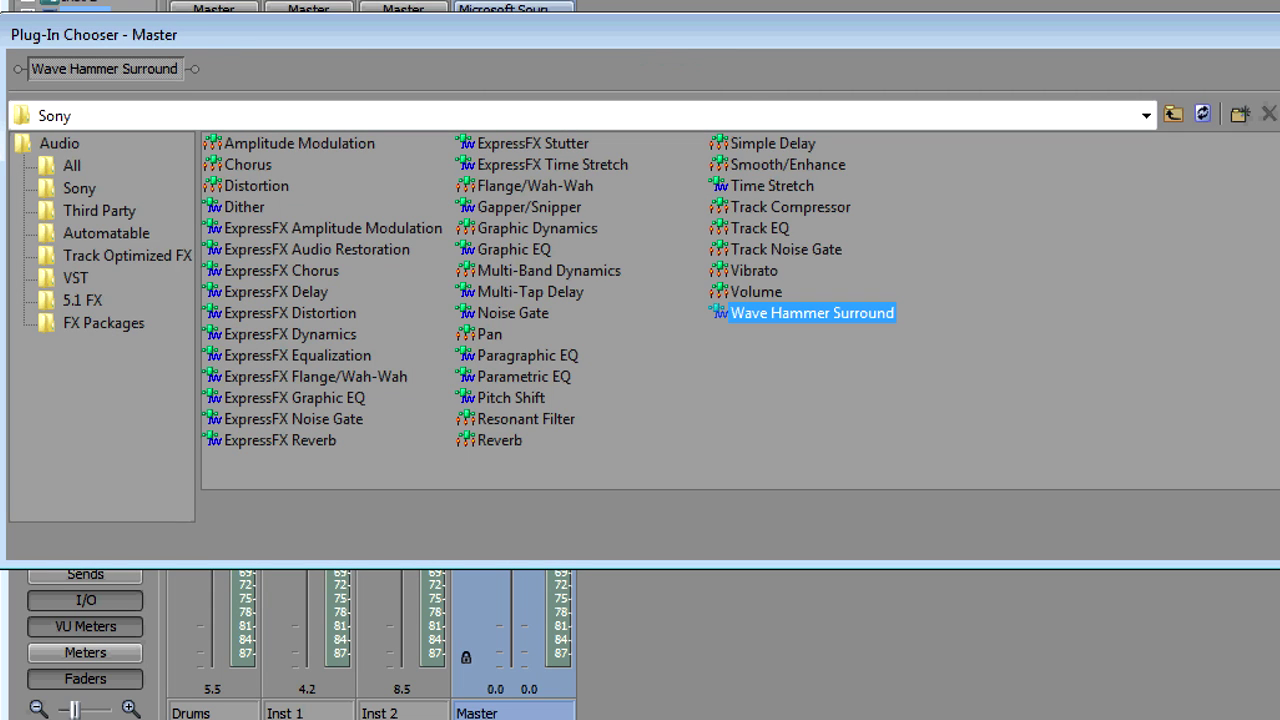
{"action": "key", "text": "Return"}
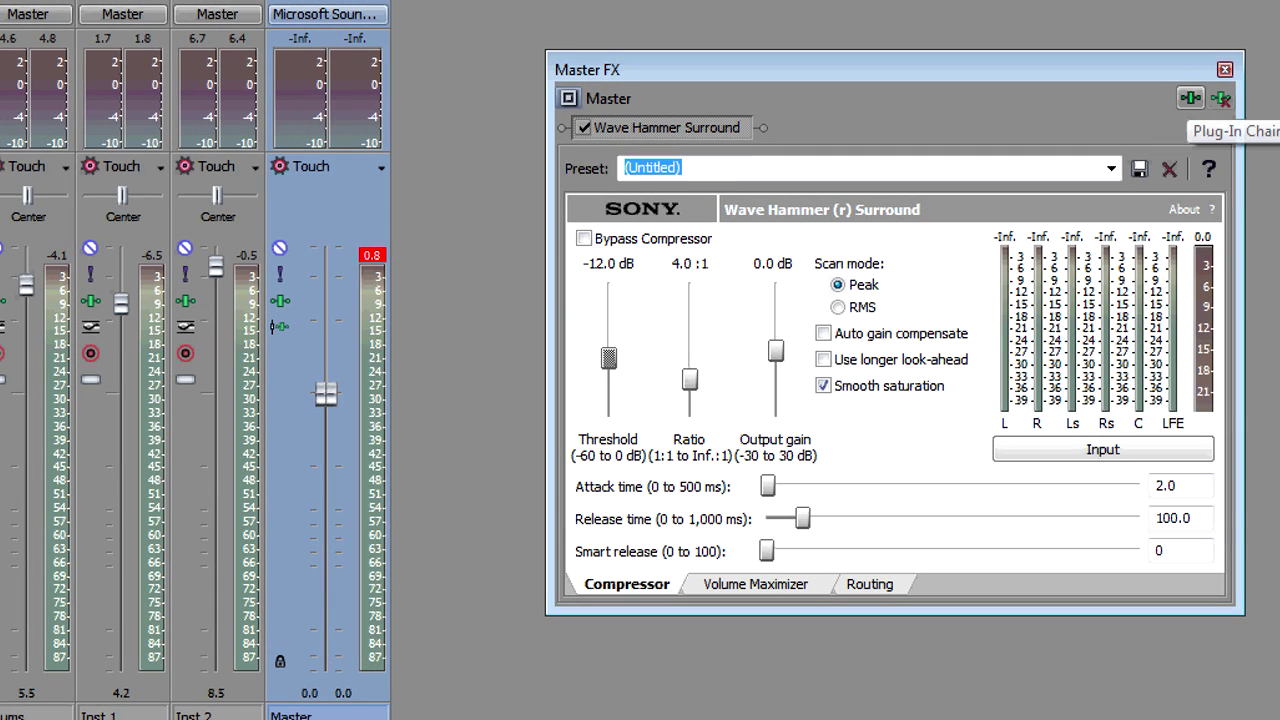
{"action": "left_click", "coordinate": [1110, 168]}
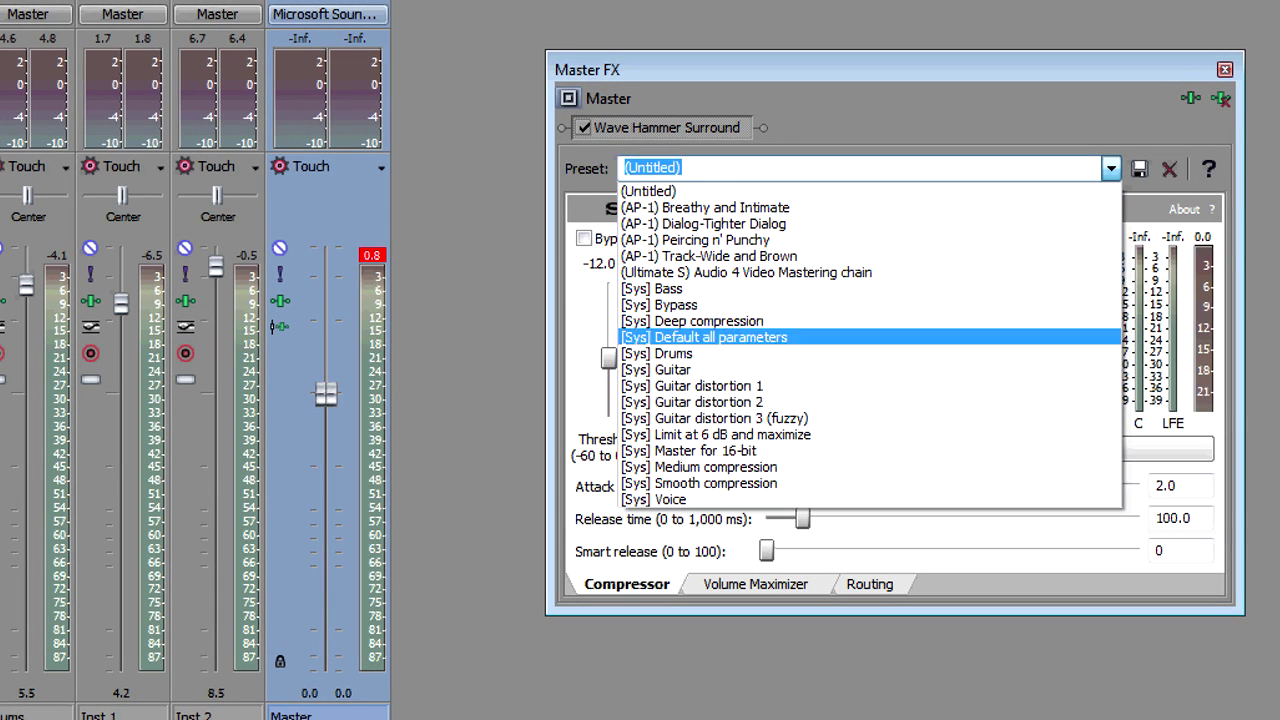
{"action": "key", "text": "Down"}
{"action": "key", "text": "Return"}
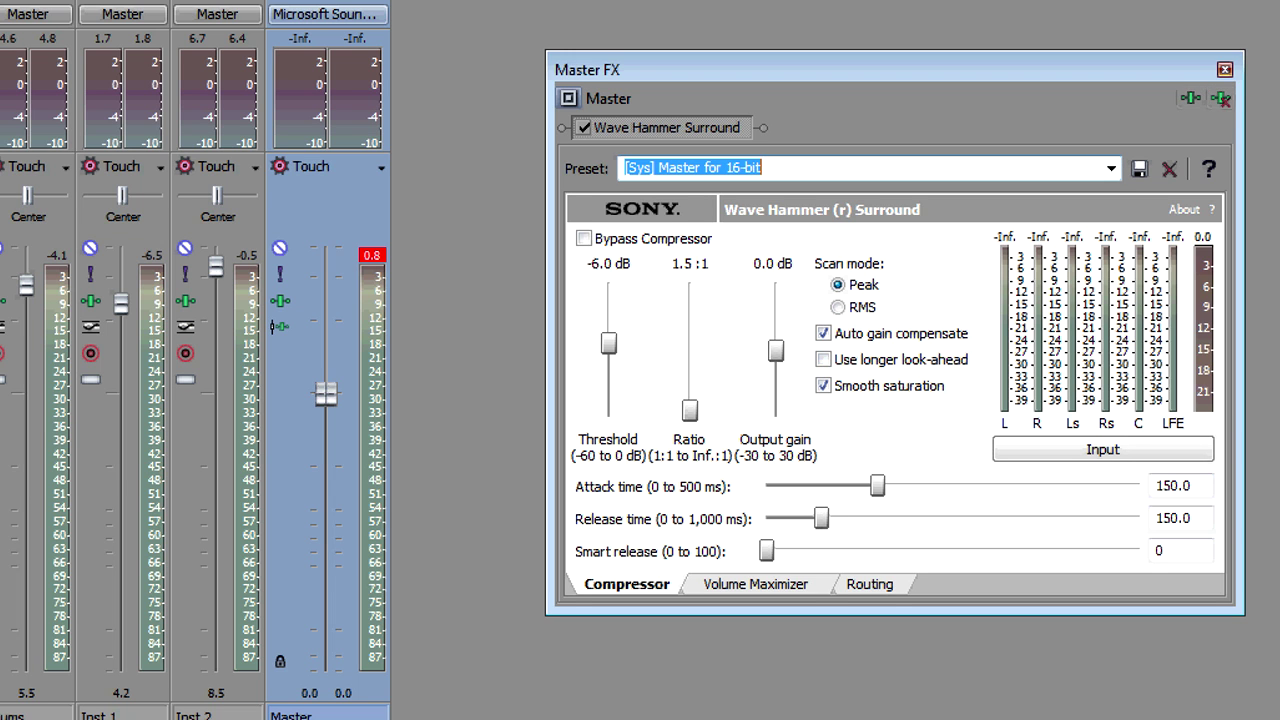
{"action": "left_click", "coordinate": [1224, 69]}
Play the project briefly to check the track and Master Bus levels with the mastering effect active
{"action": "left_click", "coordinate": [262, 712]}
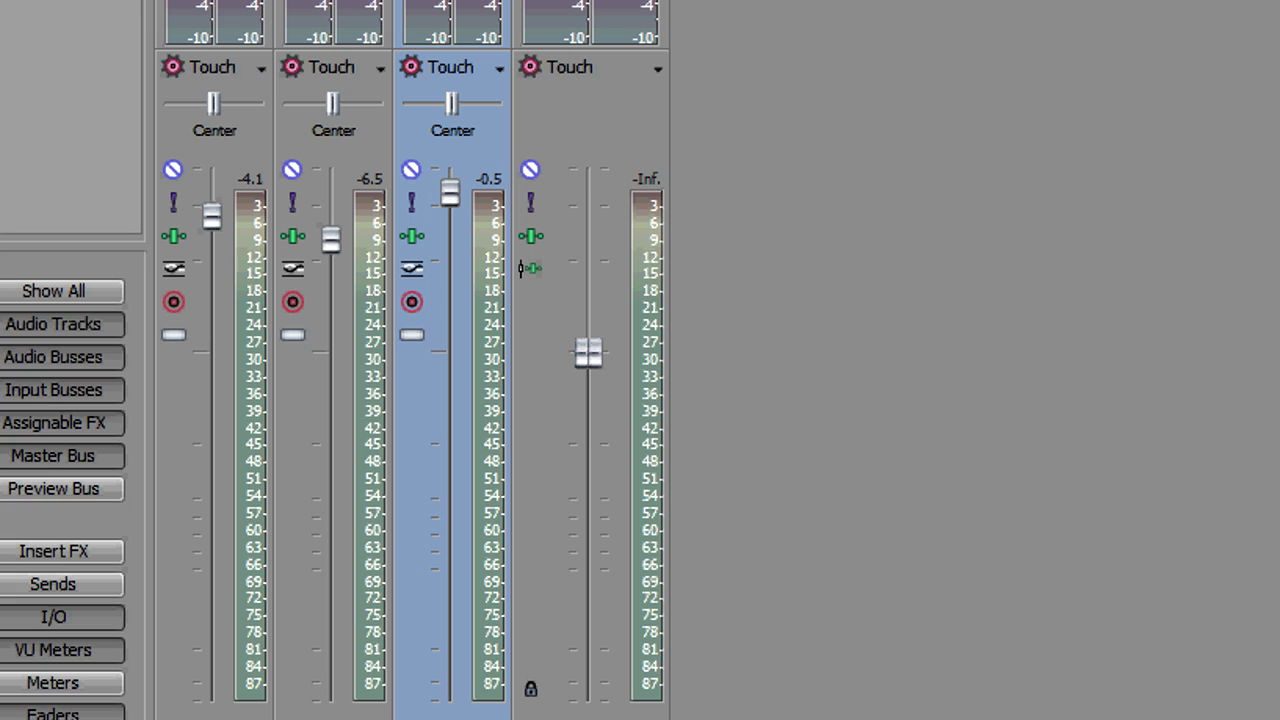
{"action": "key", "text": "space"}
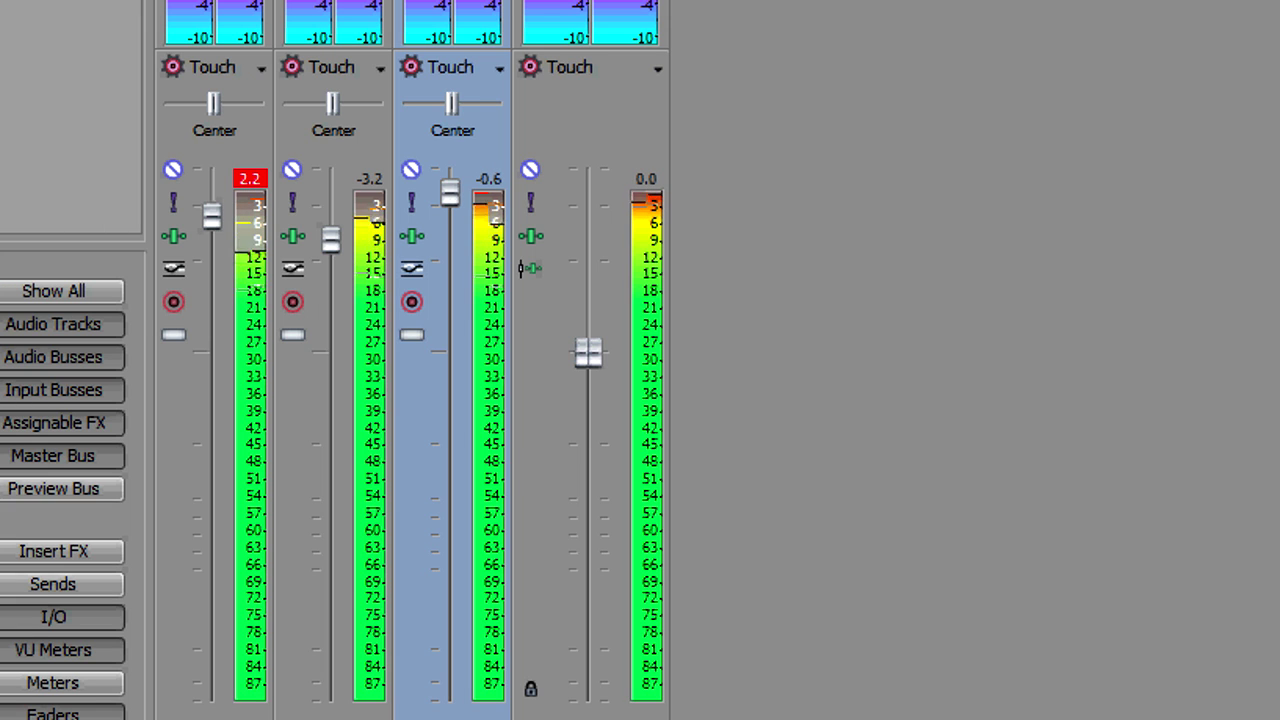
{"action": "key", "text": "space"}
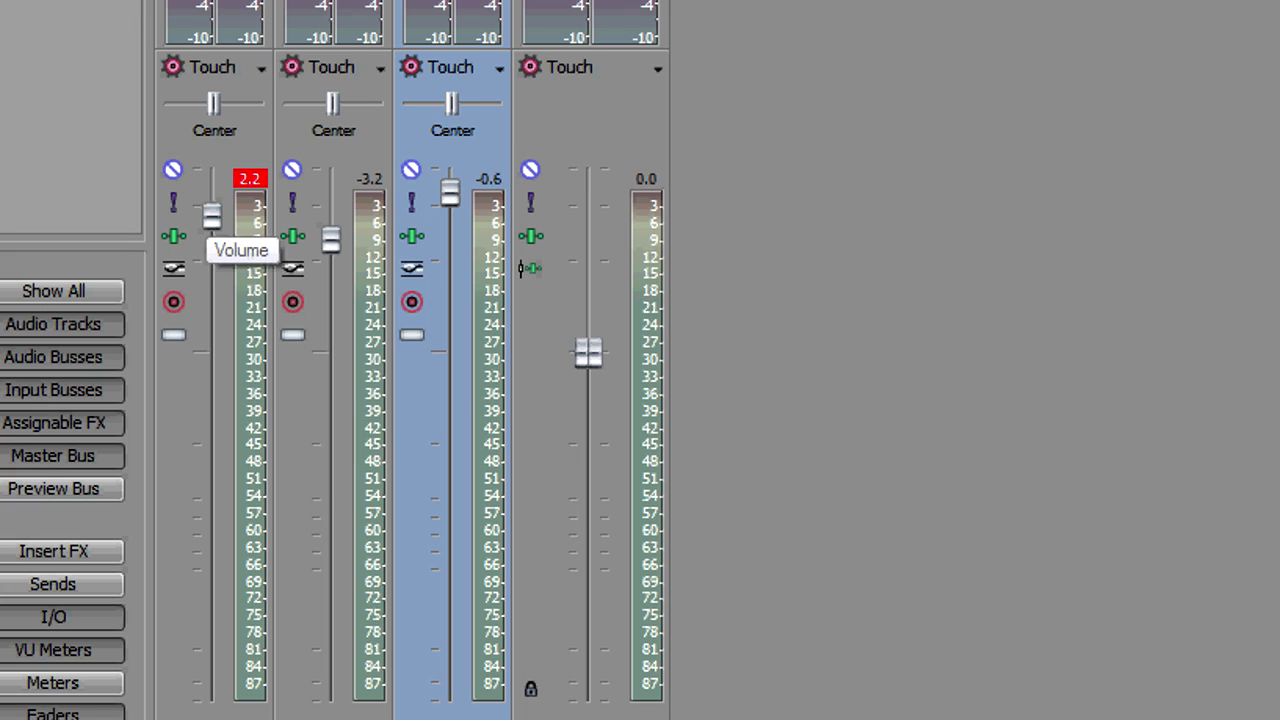
Reset the volume faders of Drums, Inst 1 and Inst 2 to 0.0 dB
{"action": "double_click", "coordinate": [211, 216]}
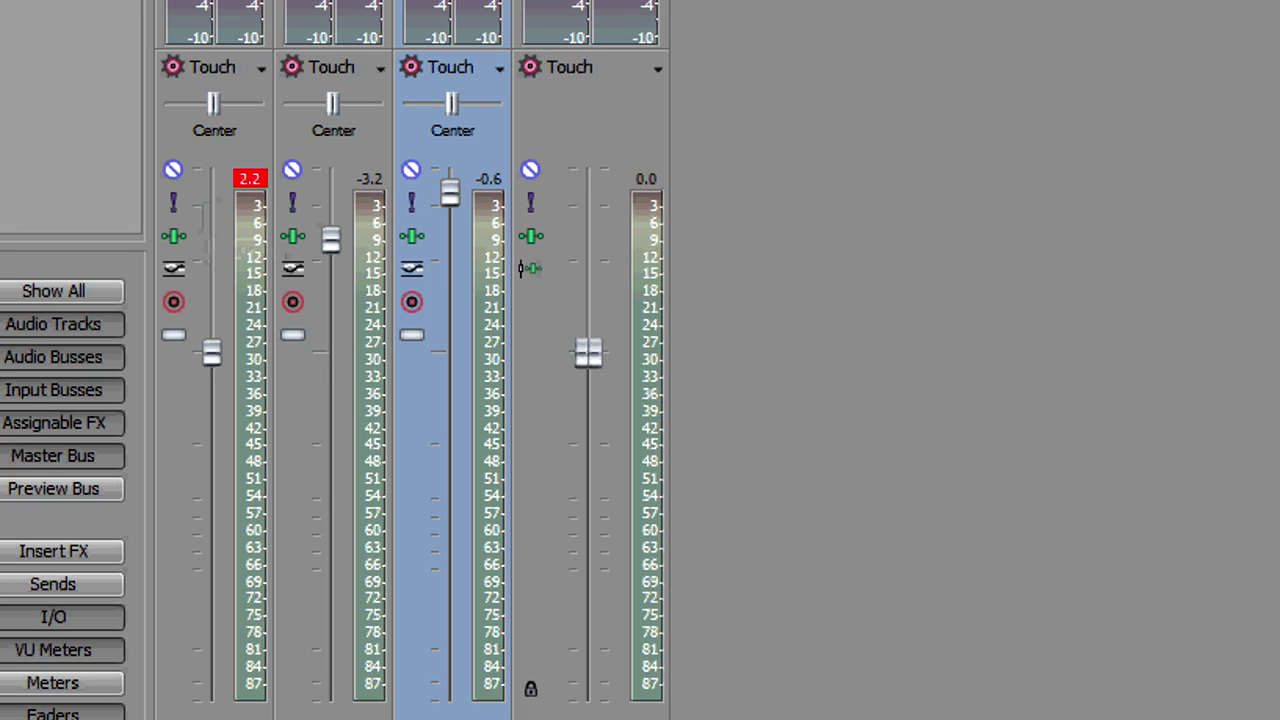
{"action": "double_click", "coordinate": [331, 239]}
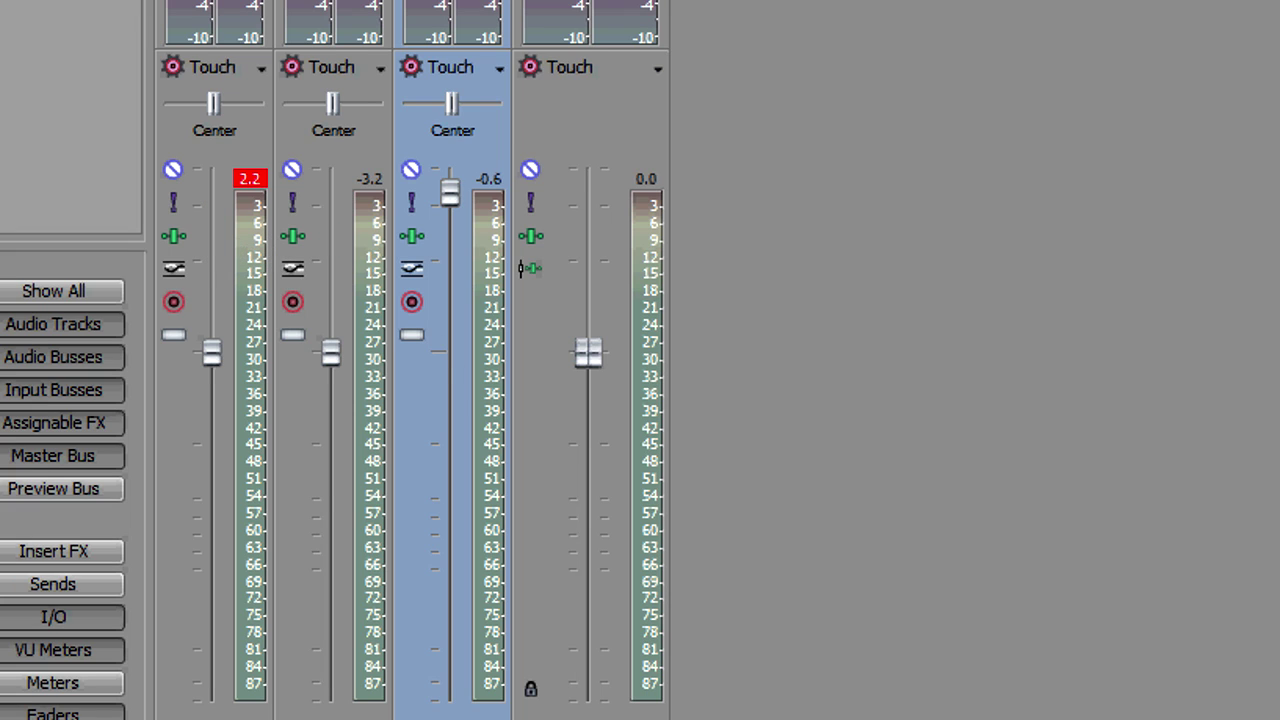
{"action": "double_click", "coordinate": [450, 192]}
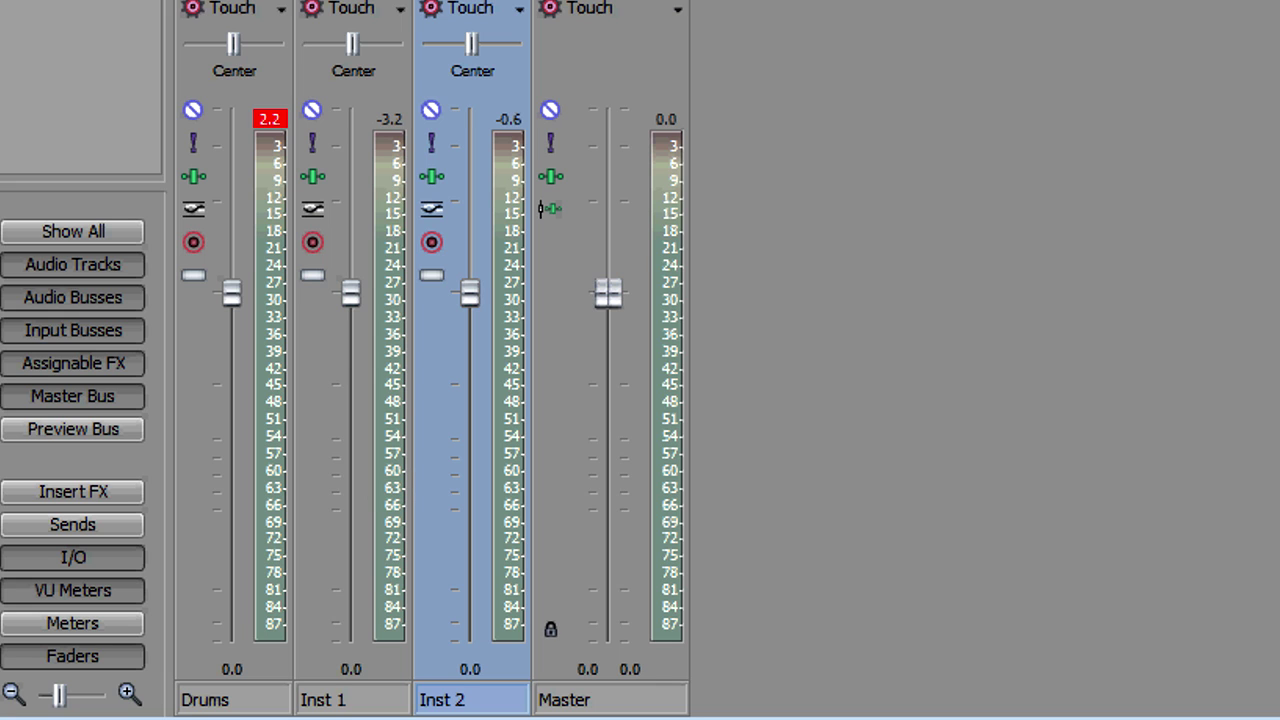
Lower Inst 1 to -3.9 dB and Inst 2 to -8.9 dB during playback, and stop playing
{"action": "key", "text": "space"}
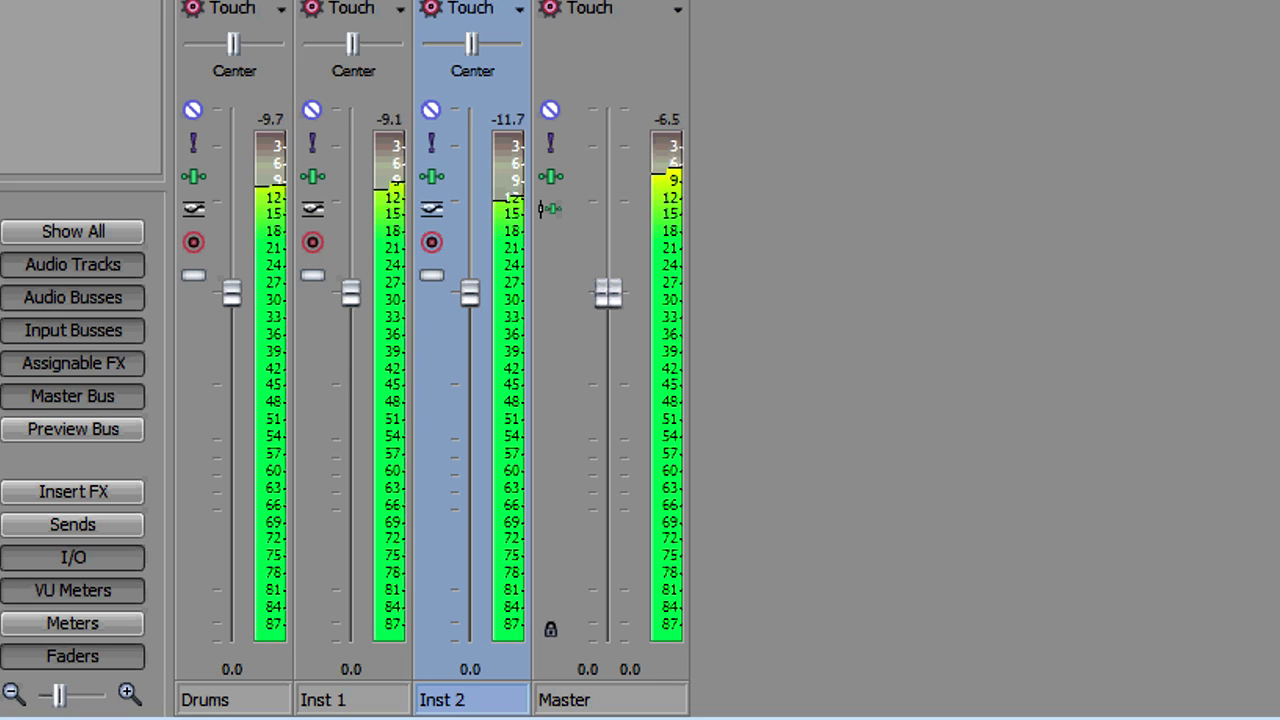
{"action": "left_click_drag", "start_coordinate": [350, 292], "coordinate": [350, 400]}
{"action": "left_click_drag", "start_coordinate": [470, 292], "coordinate": [470, 457]}
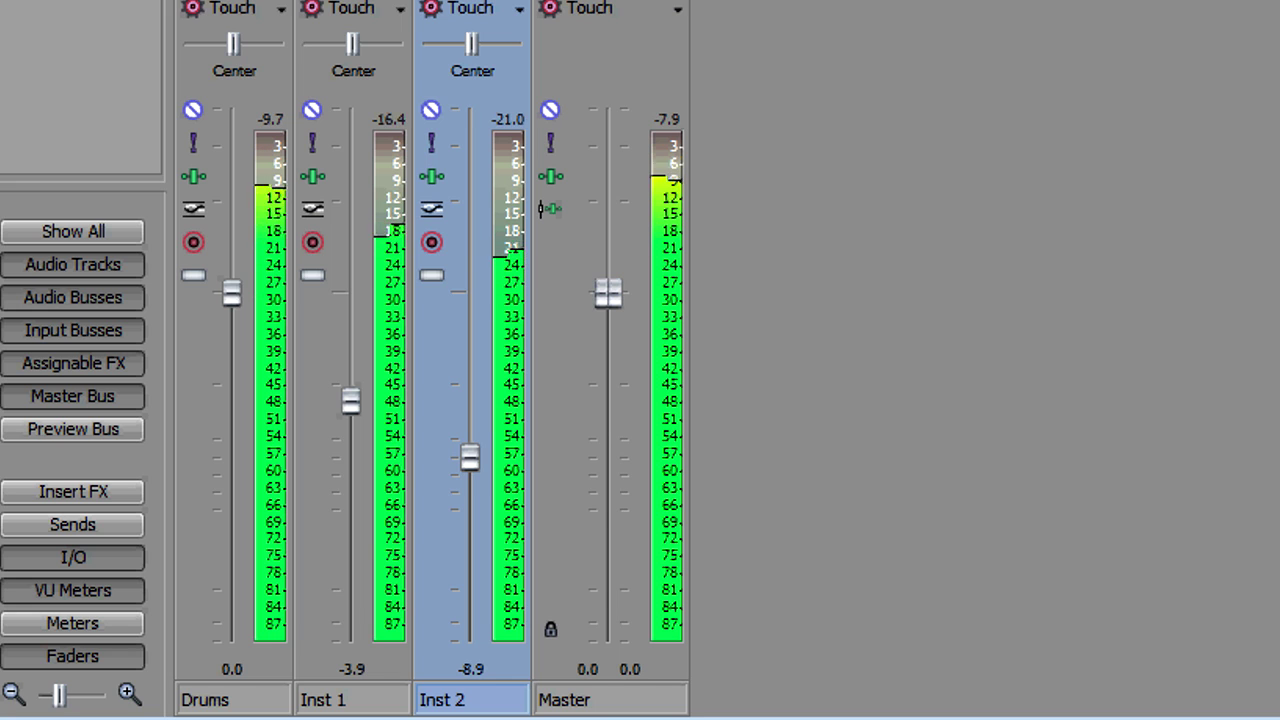
{"action": "key", "text": "space"}
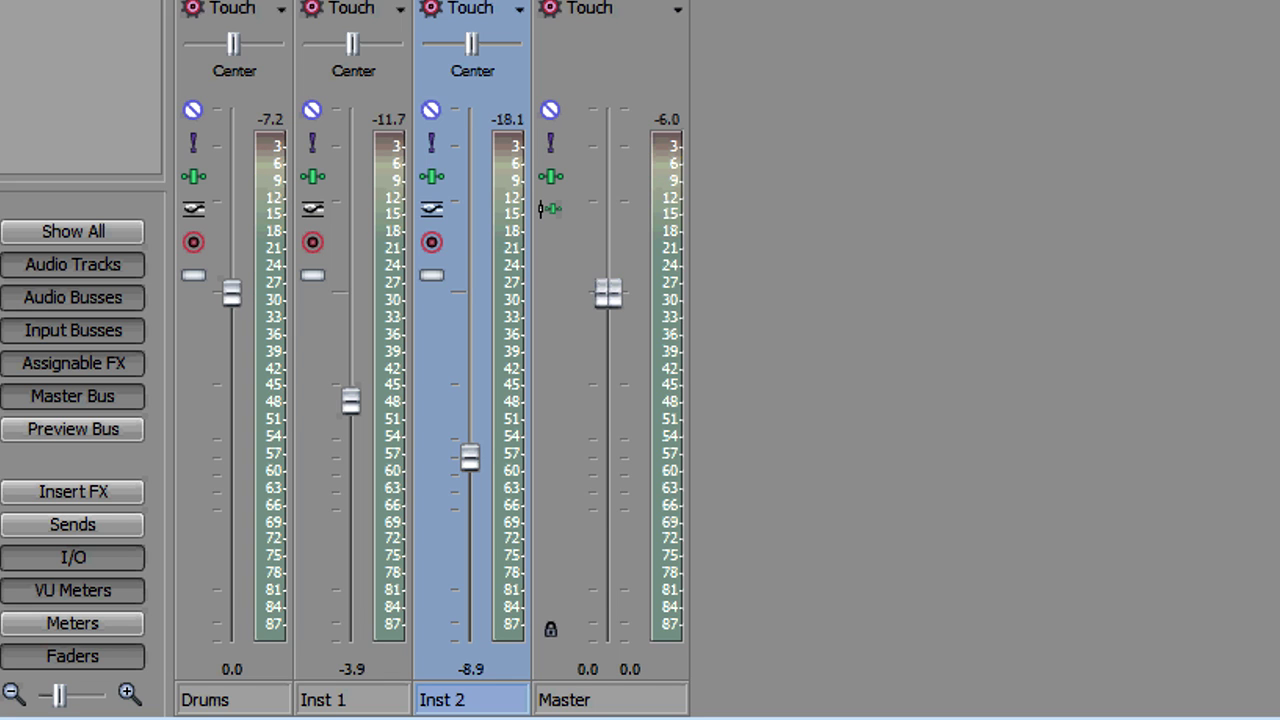